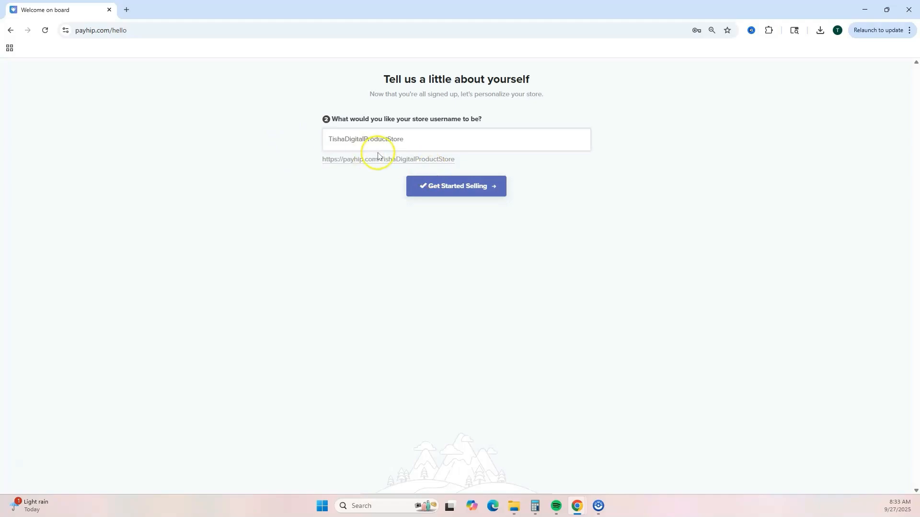
Step: Create the store with username TishaDigitalProductStore and start adding a first product of type Digital Product
left_click(485, 192)
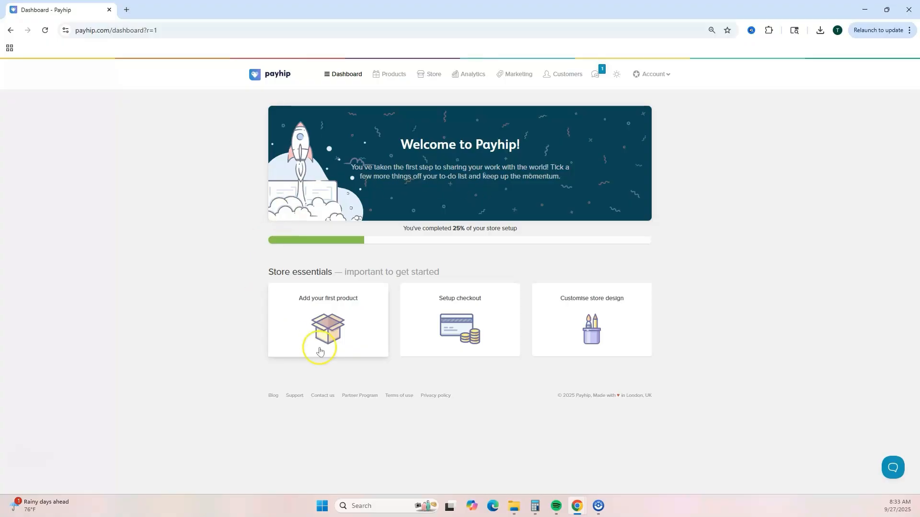
left_click(350, 331)
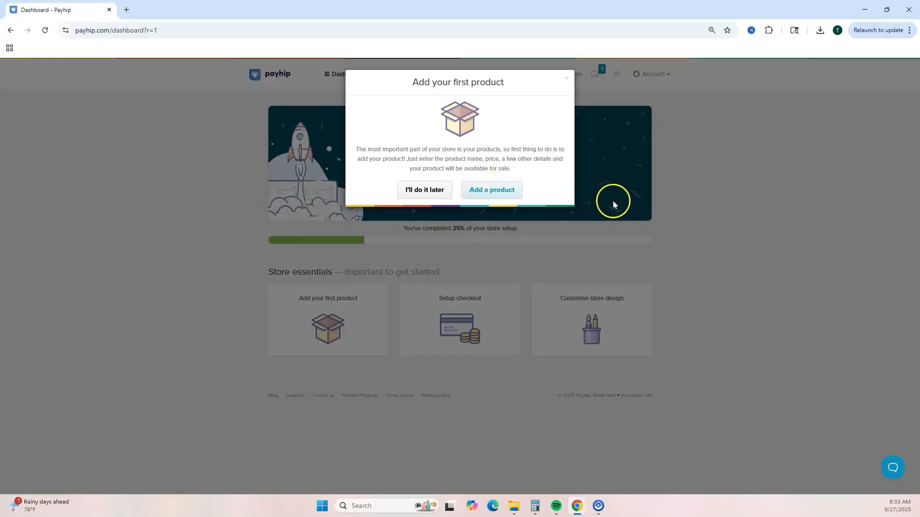
left_click(498, 192)
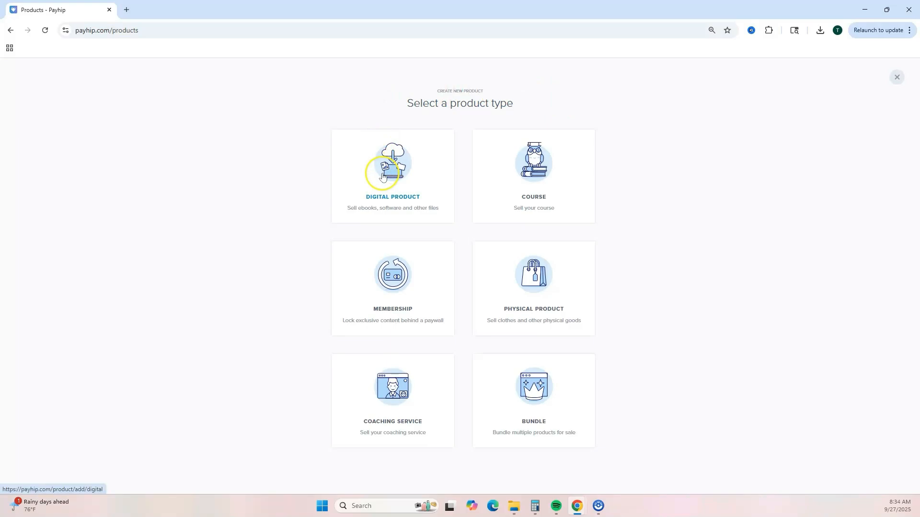
left_click(382, 175)
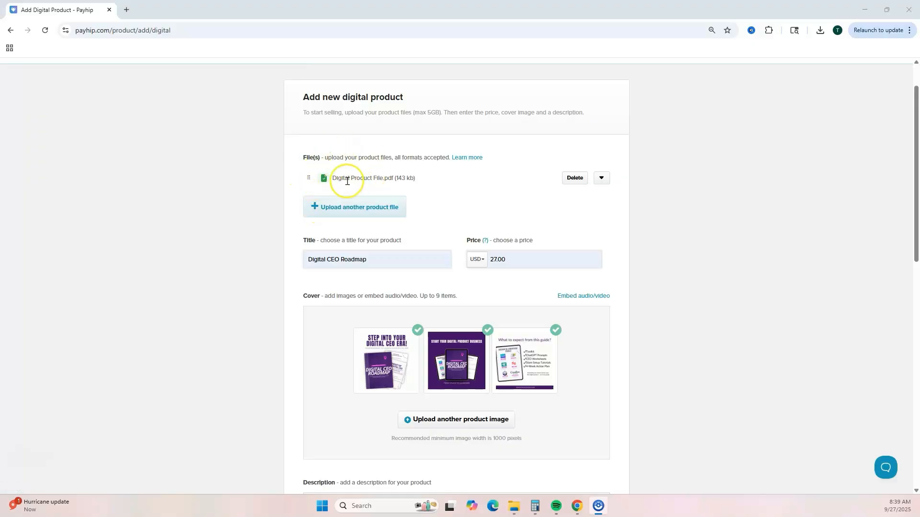
left_click(307, 263)
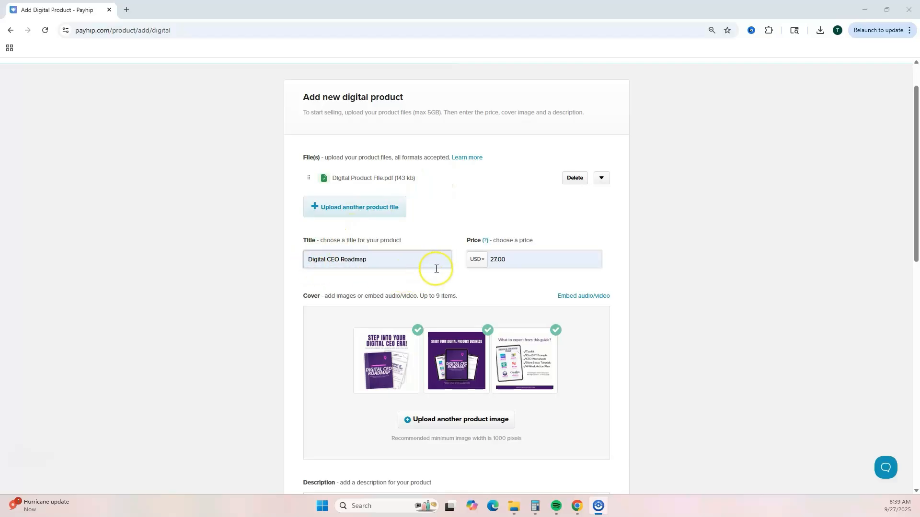
scroll(512, 277, "down", 1)
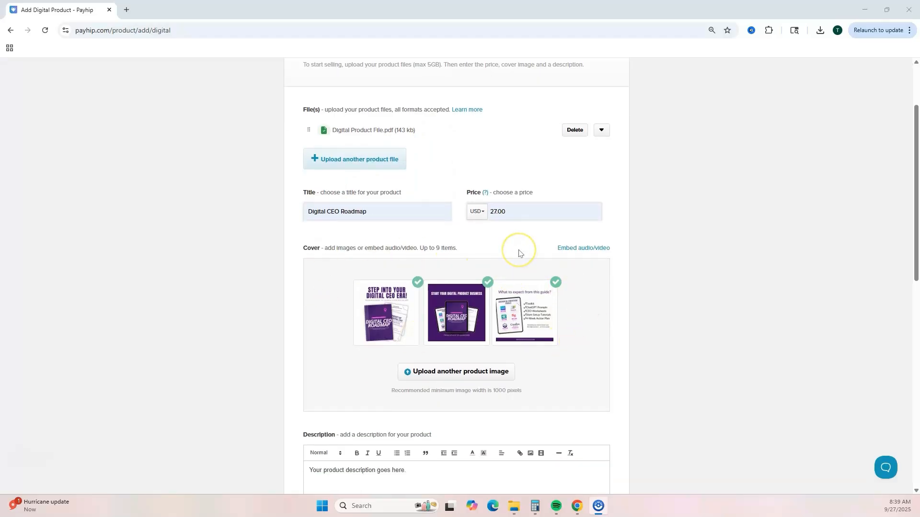
left_click(533, 253)
left_click(572, 253)
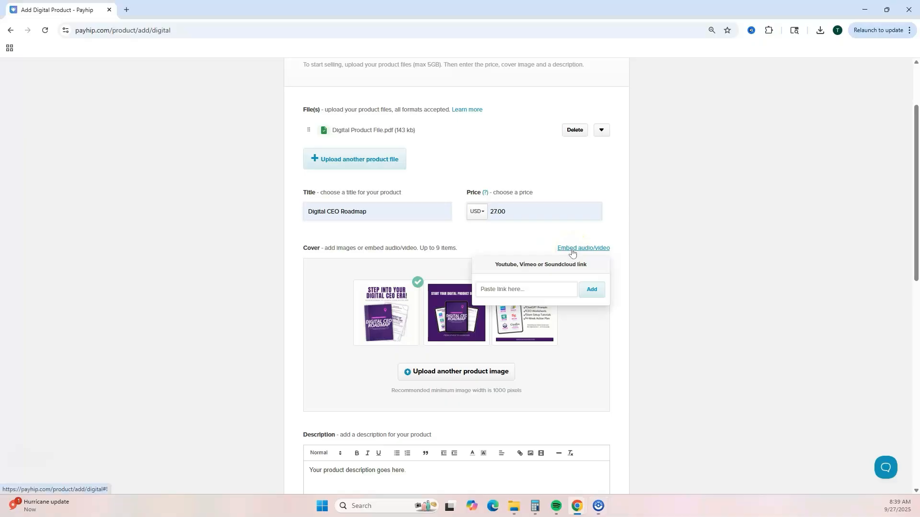
left_click(576, 321)
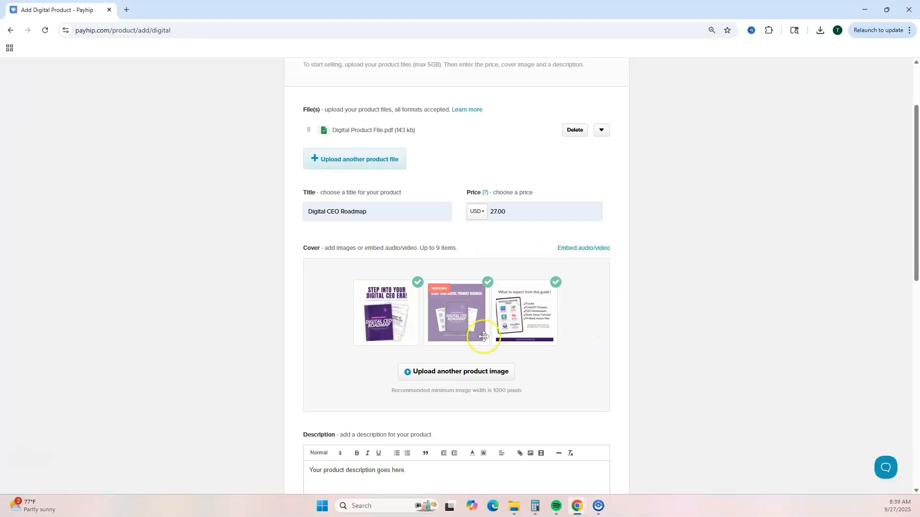
Step: Reorder the cover images so the 'What to expect from this guide' image sits in second place
left_click_drag(522, 331, 402, 329)
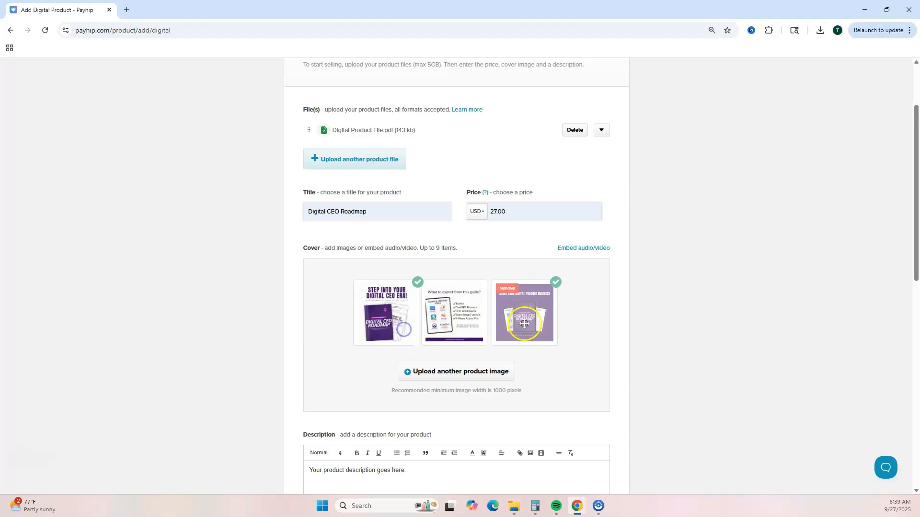
scroll(579, 341, "down", 4)
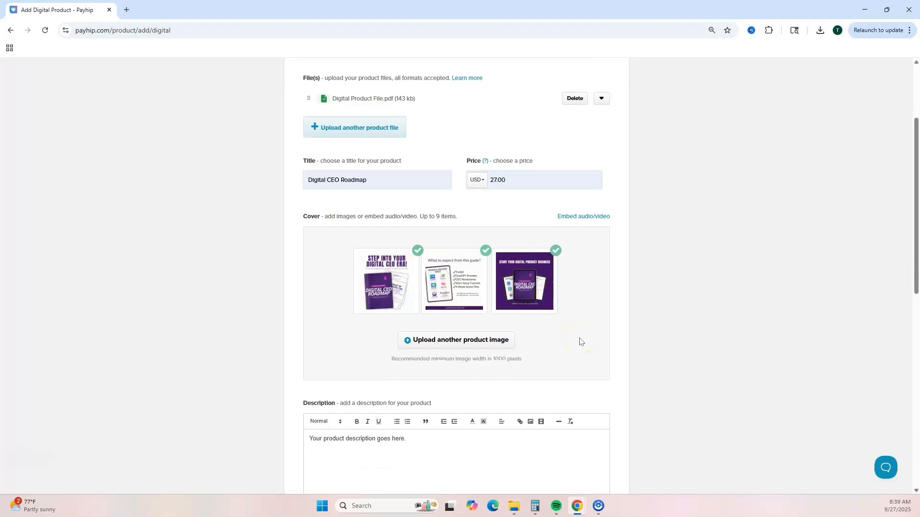
scroll(580, 338, "down", 1)
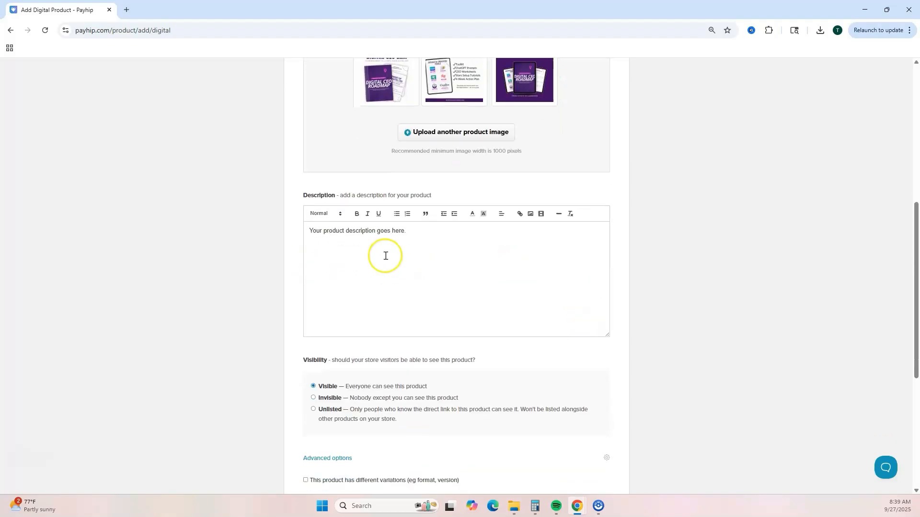
left_click(421, 257)
scroll(421, 257, "down", 3)
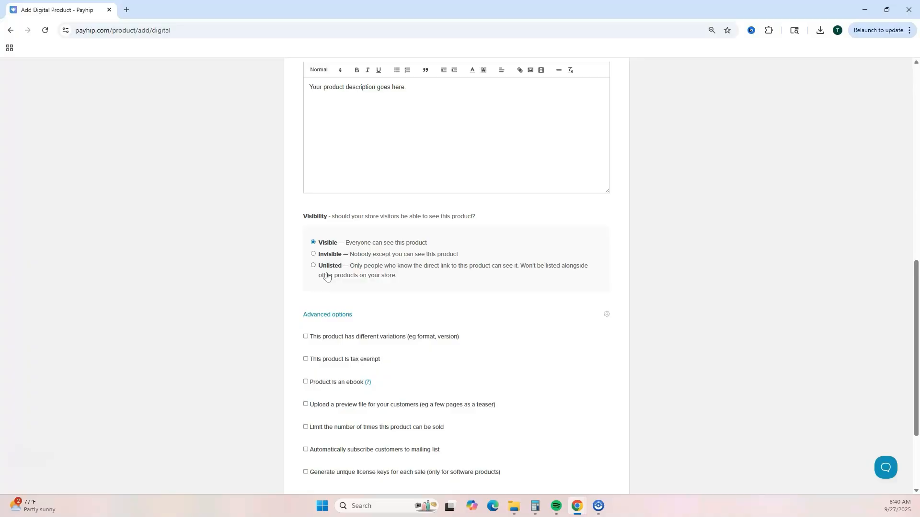
scroll(548, 319, "down", 2)
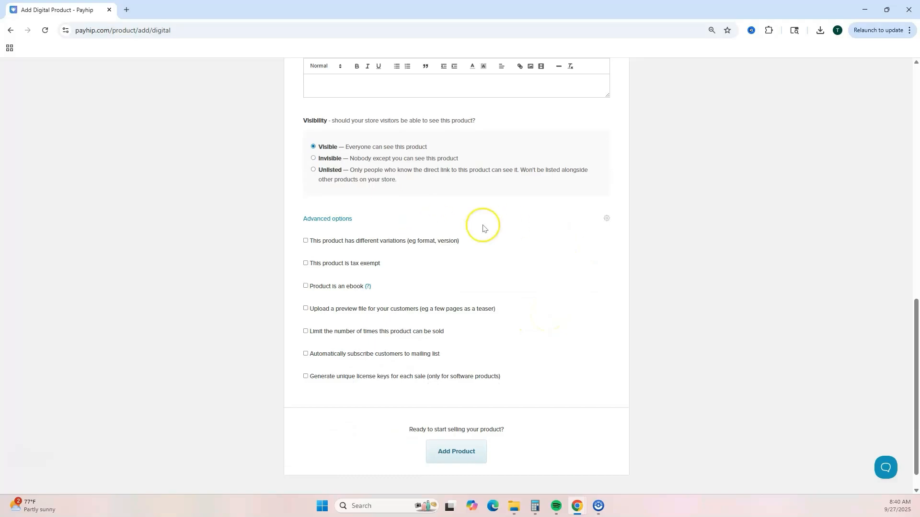
left_click(607, 219)
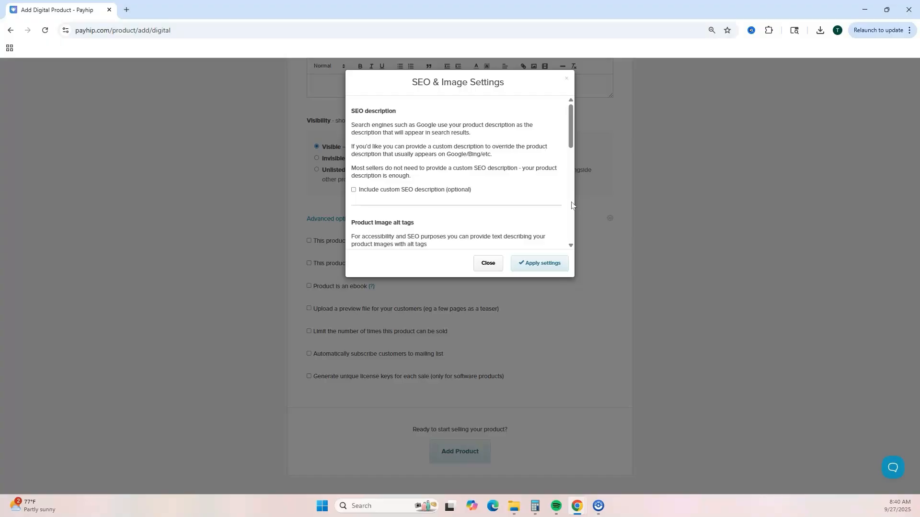
scroll(530, 189, "down", 1)
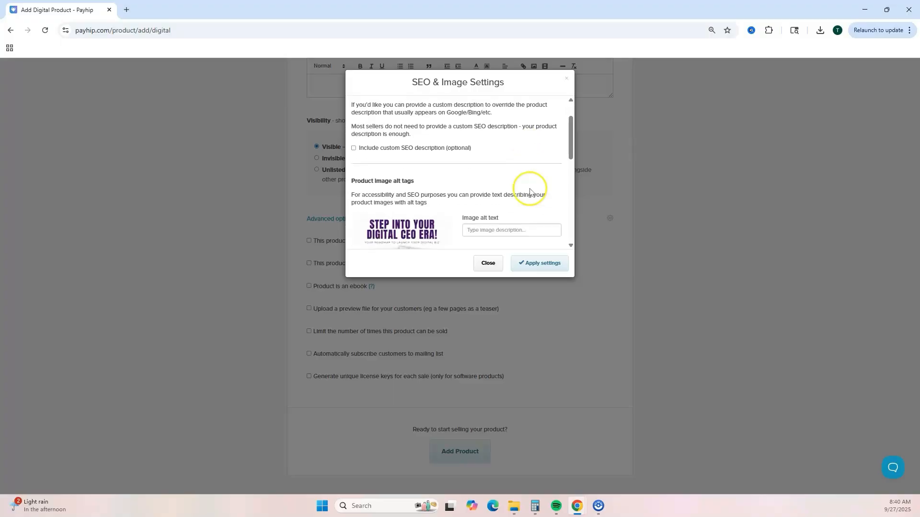
left_click(354, 142)
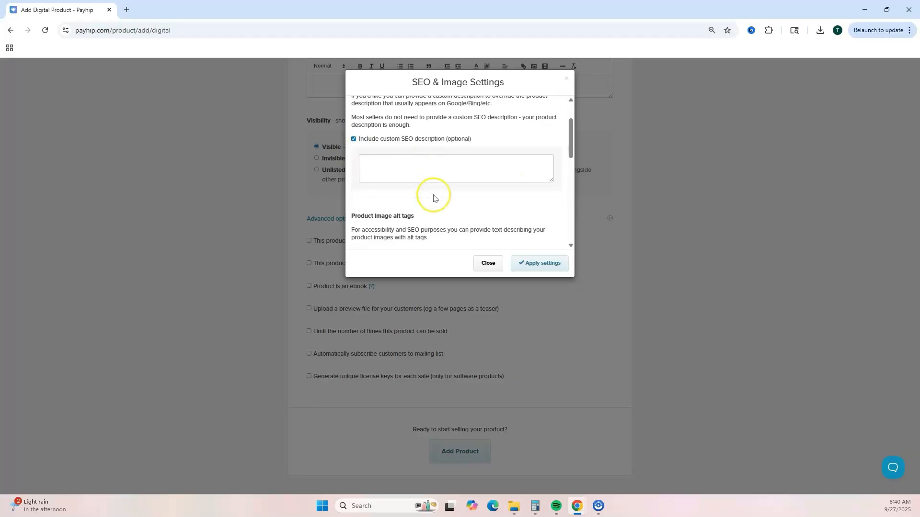
scroll(434, 197, "down", 2)
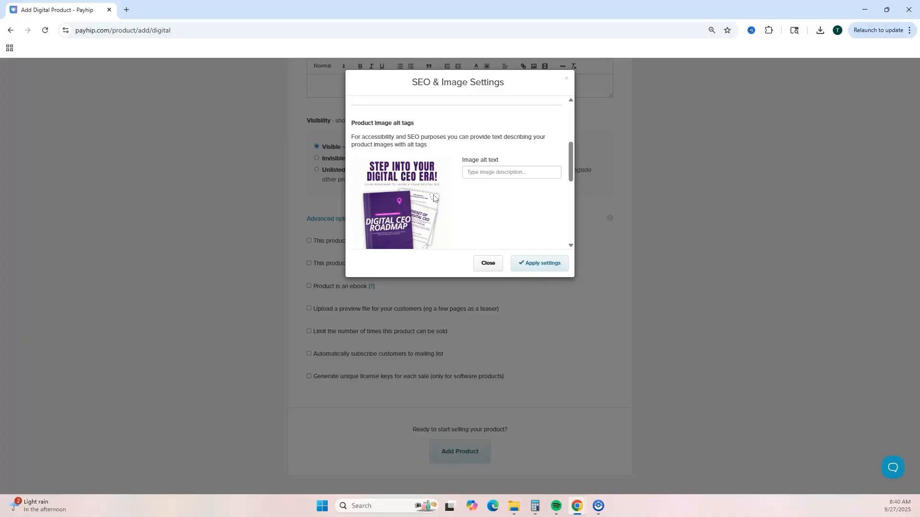
left_click(566, 78)
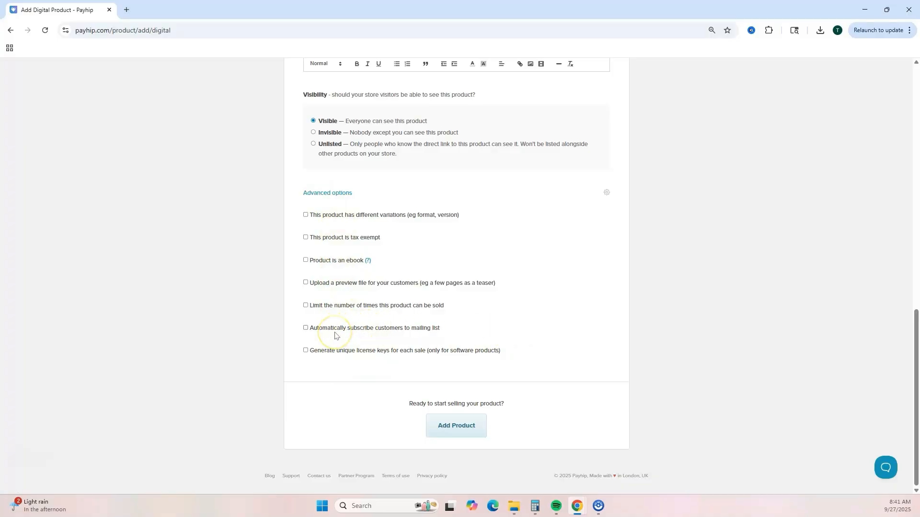
Step: Add the product with automatic mailing-list subscription for customers left off
left_click(306, 329)
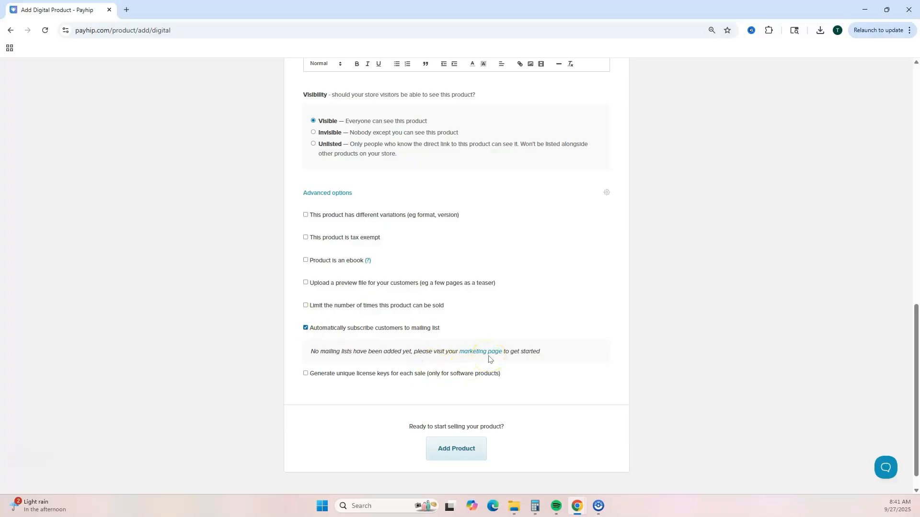
left_click(406, 328)
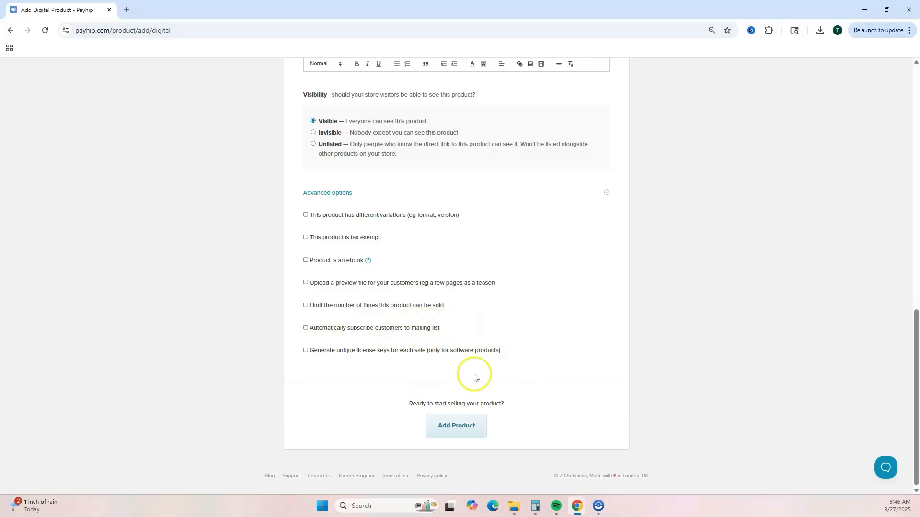
left_click(473, 428)
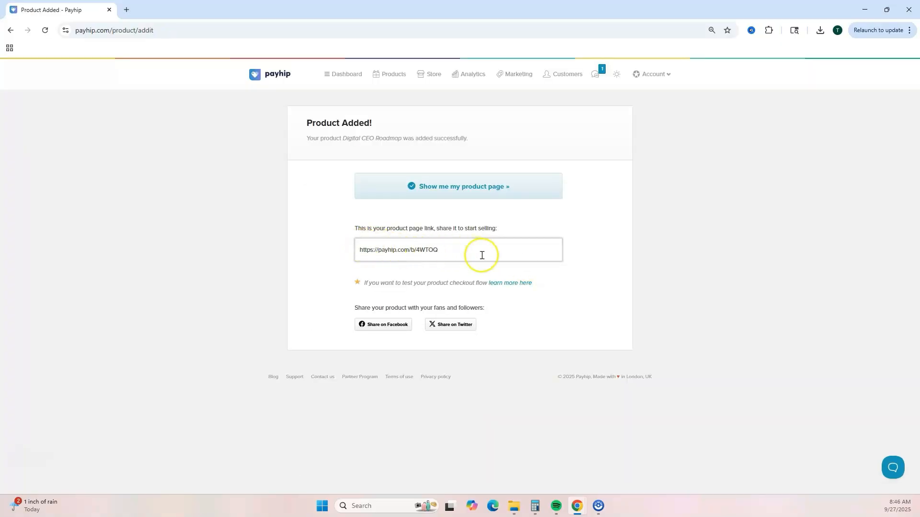
Step: Review the live product page for Digital CEO Roadmap and close its tab
left_click(507, 187)
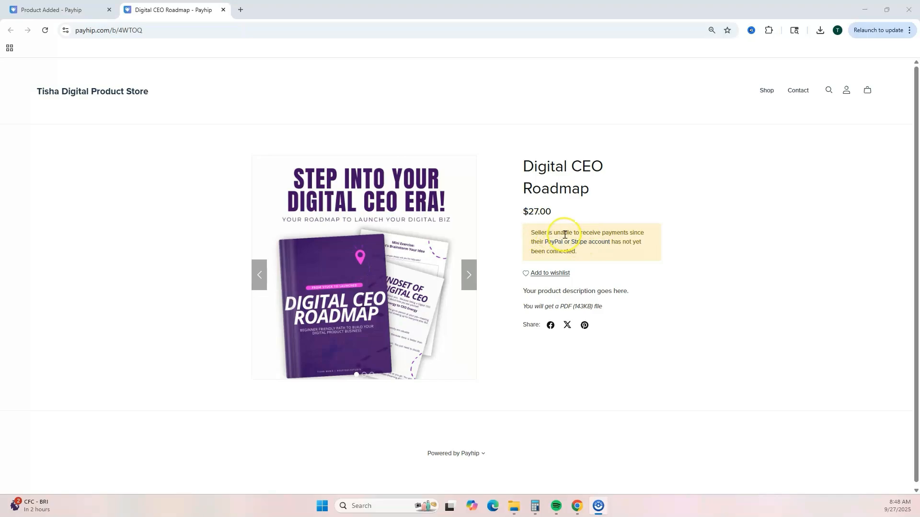
scroll(564, 235, "down", 1)
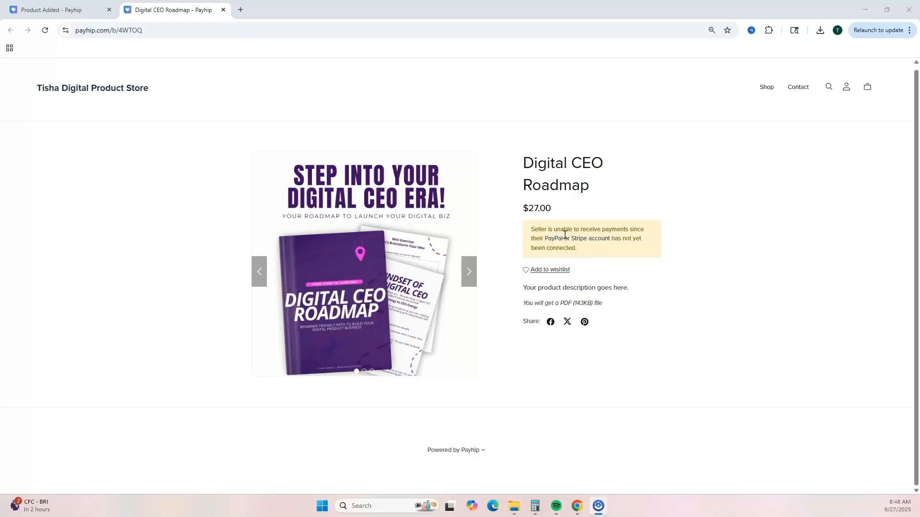
scroll(524, 222, "up", 1)
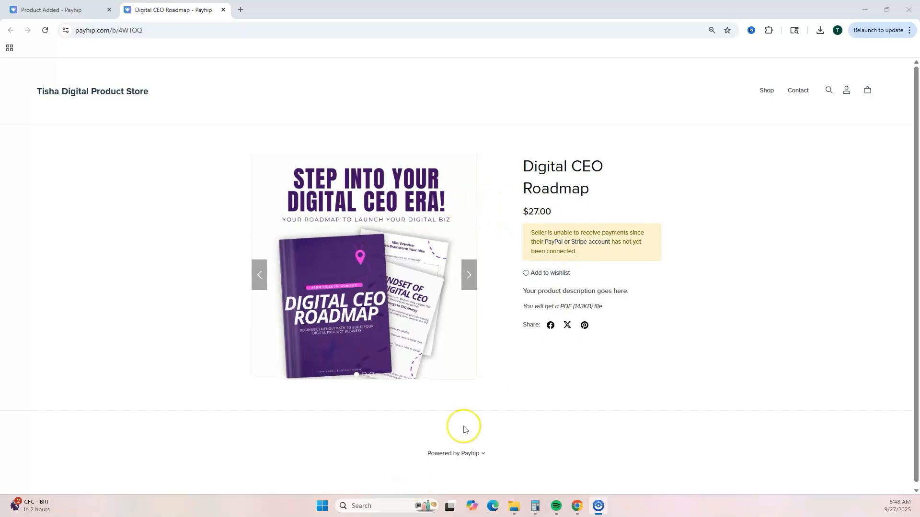
key("ctrl+w")
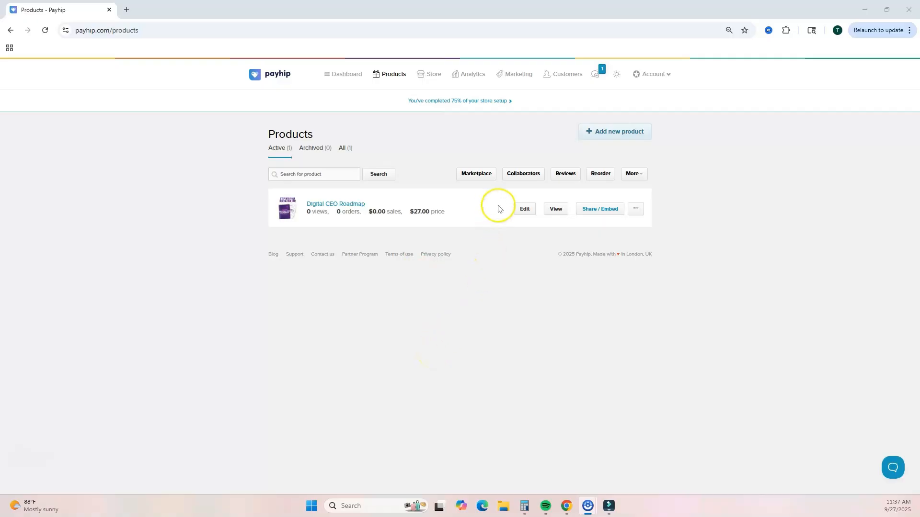
Step: Edit the product and choose a marketplace category in its Category & Tags settings
left_click(525, 210)
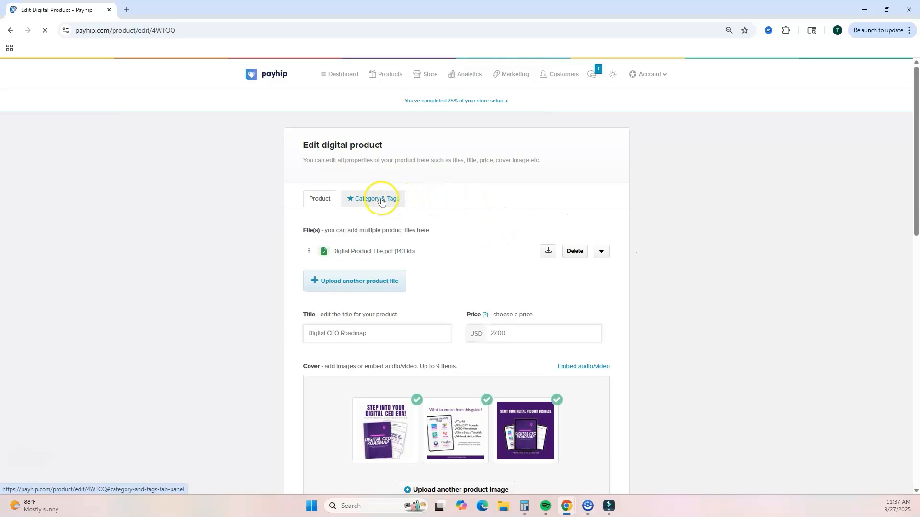
left_click(378, 204)
left_click(383, 313)
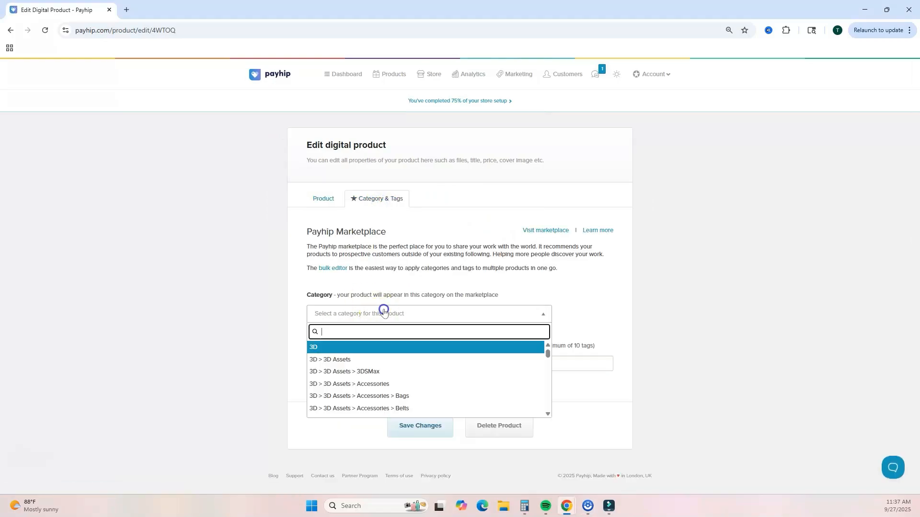
left_click(386, 312)
left_click(349, 367)
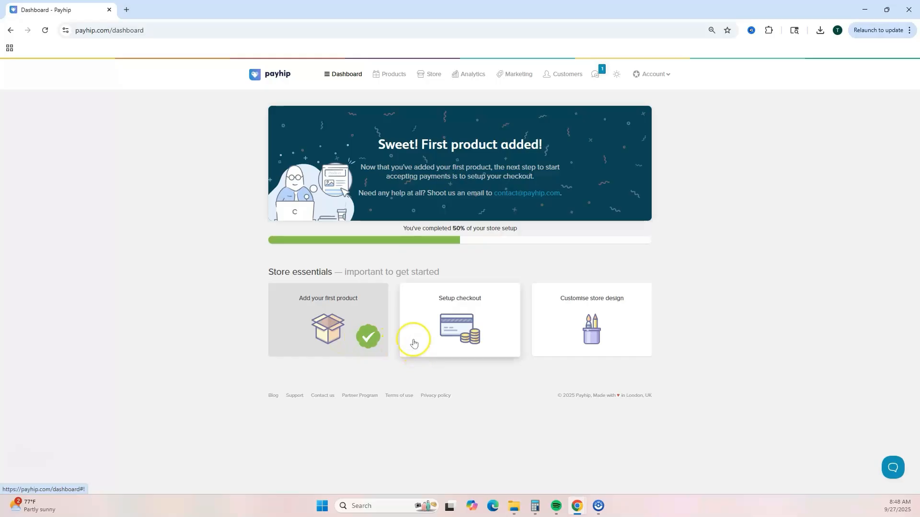
Step: Open the Store section and inspect its Domains settings
left_click(434, 78)
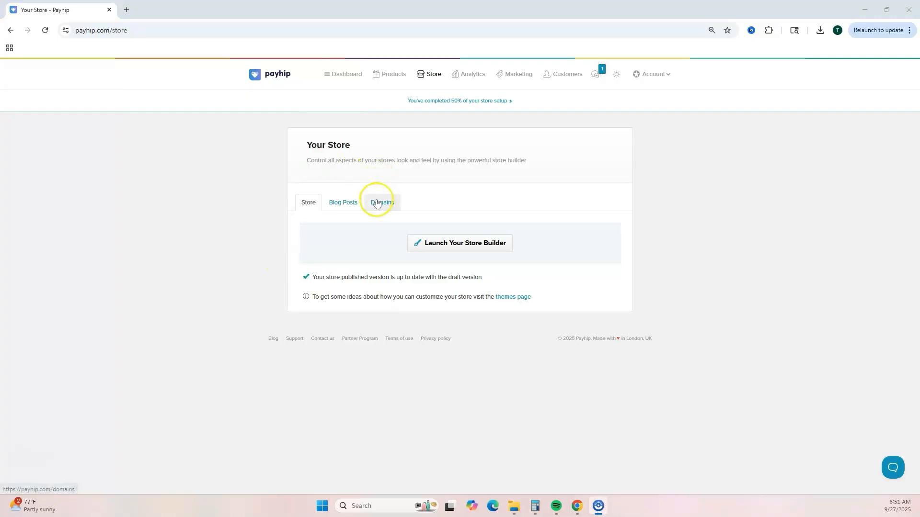
left_click(377, 204)
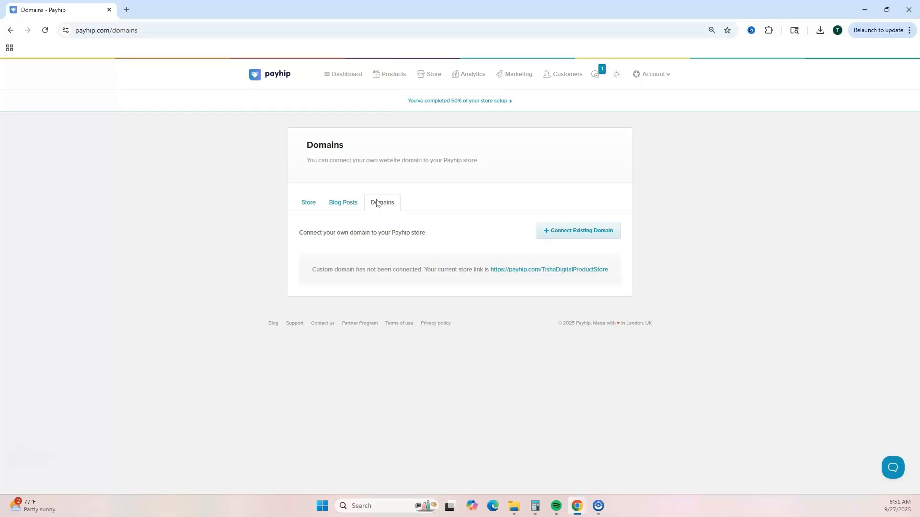
left_click(316, 203)
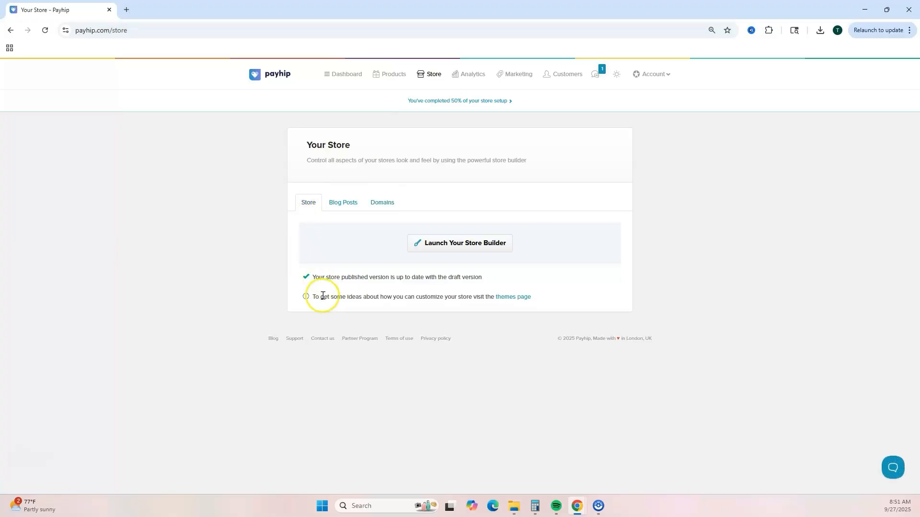
Step: Browse the themes page and preview the Harvest theme in a new tab before closing it
left_click(515, 297)
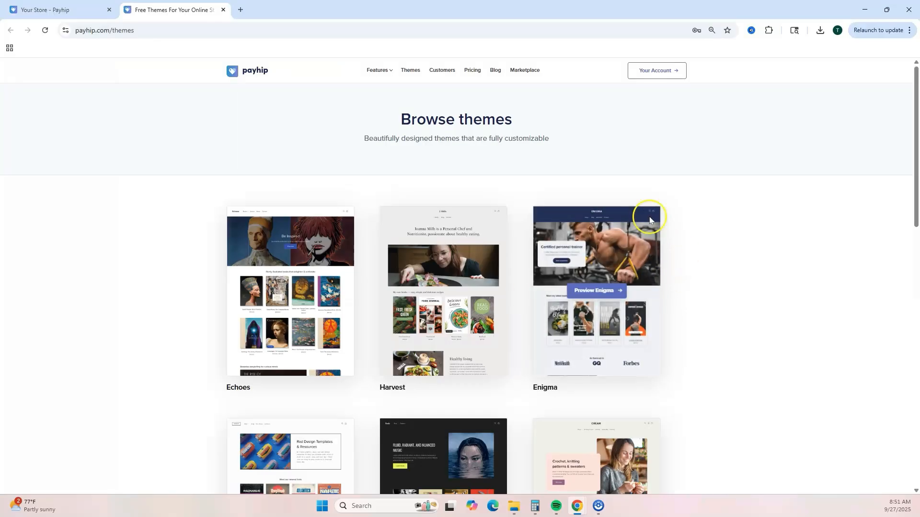
mouse_move(415, 300)
left_click(441, 290)
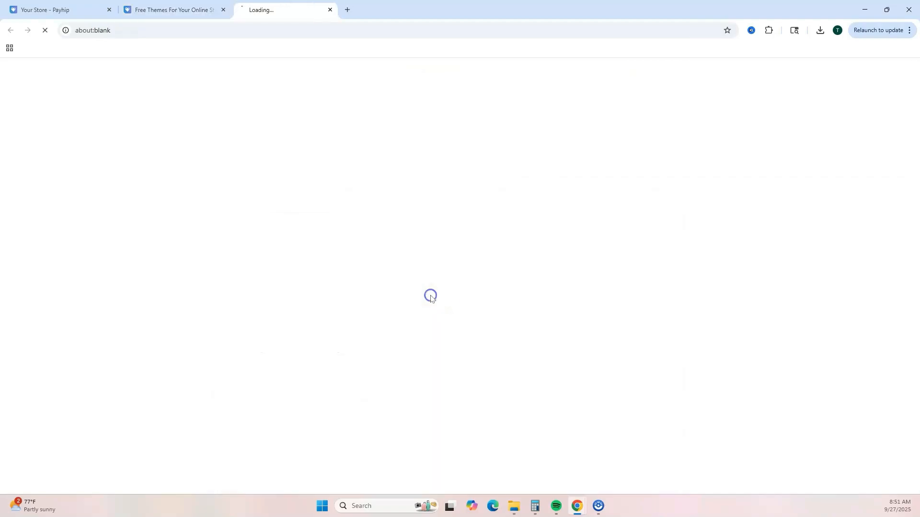
scroll(571, 265, "down", 4)
scroll(570, 265, "down", 20)
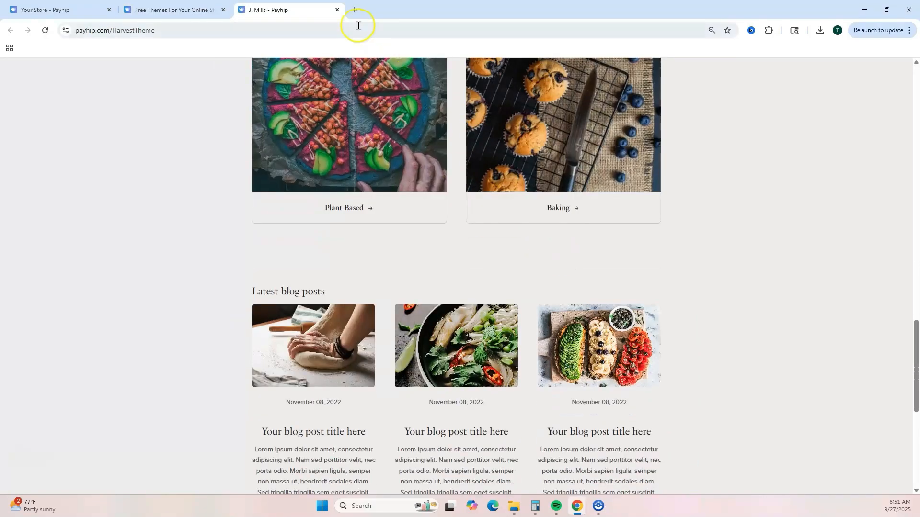
left_click(337, 10)
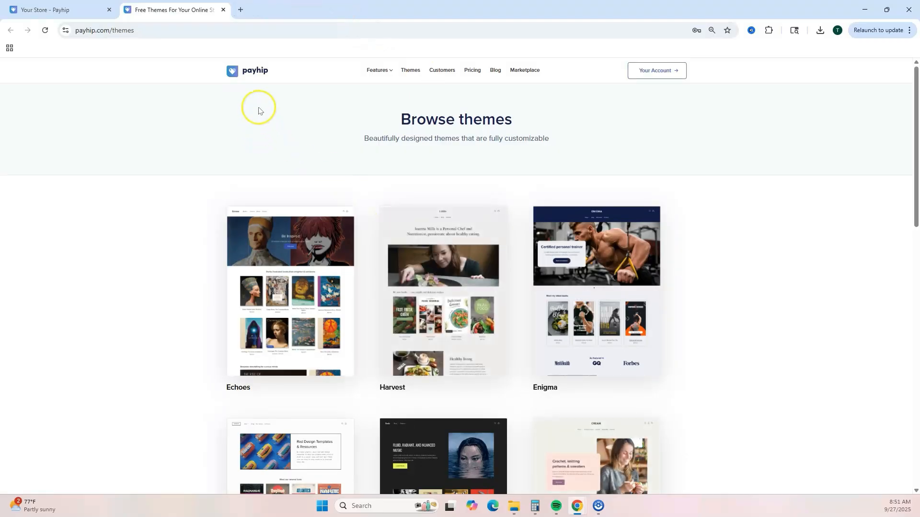
Step: Close the themes tab, launch the store builder and add a custom page titled Home
left_click(223, 10)
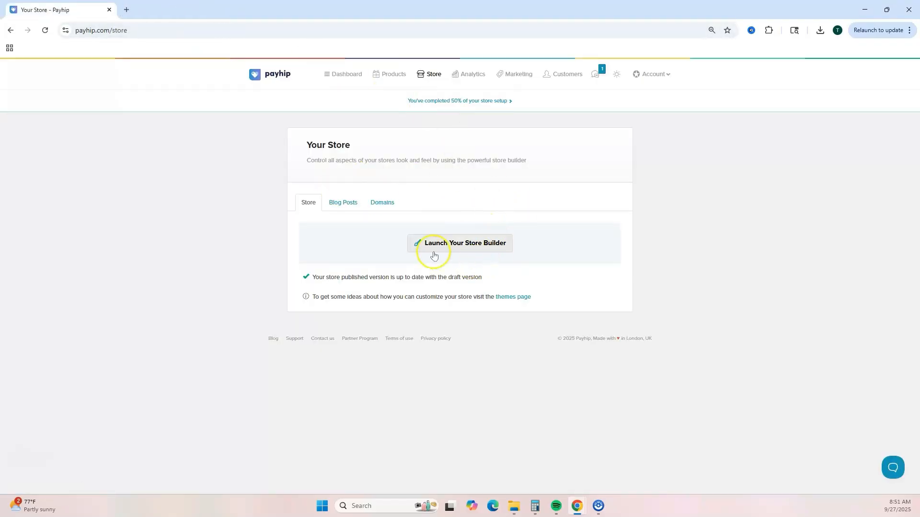
left_click(462, 245)
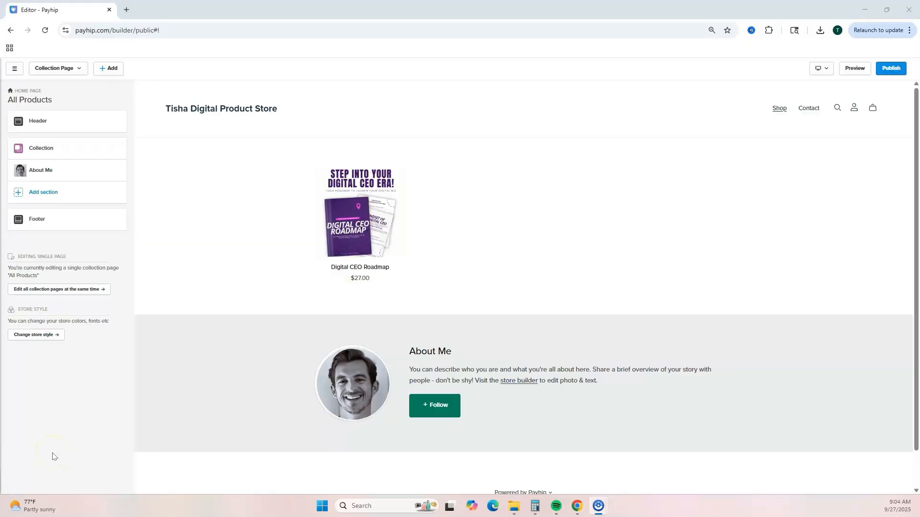
left_click(93, 468)
left_click(102, 70)
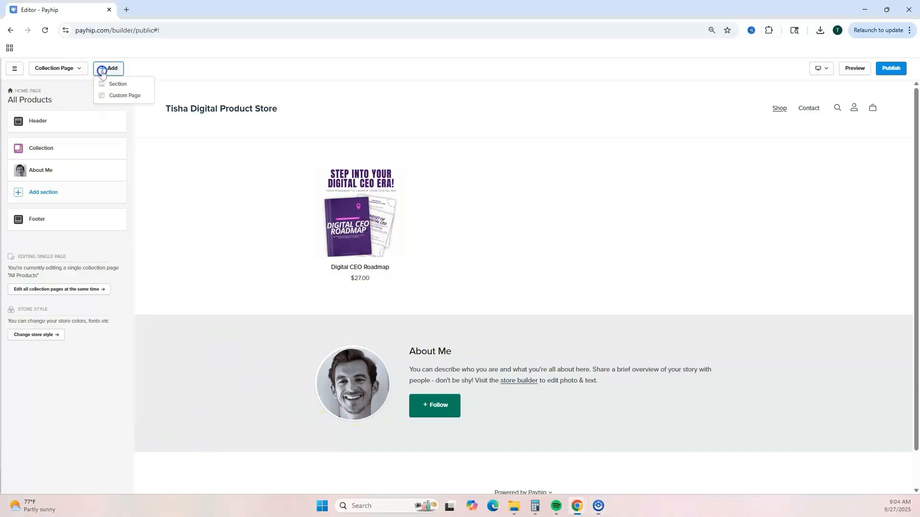
left_click(119, 95)
type("Home")
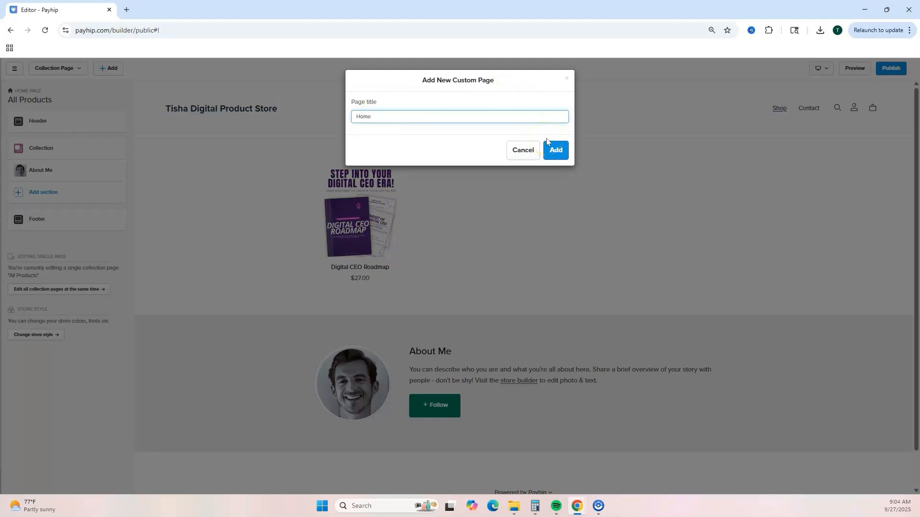
left_click(554, 150)
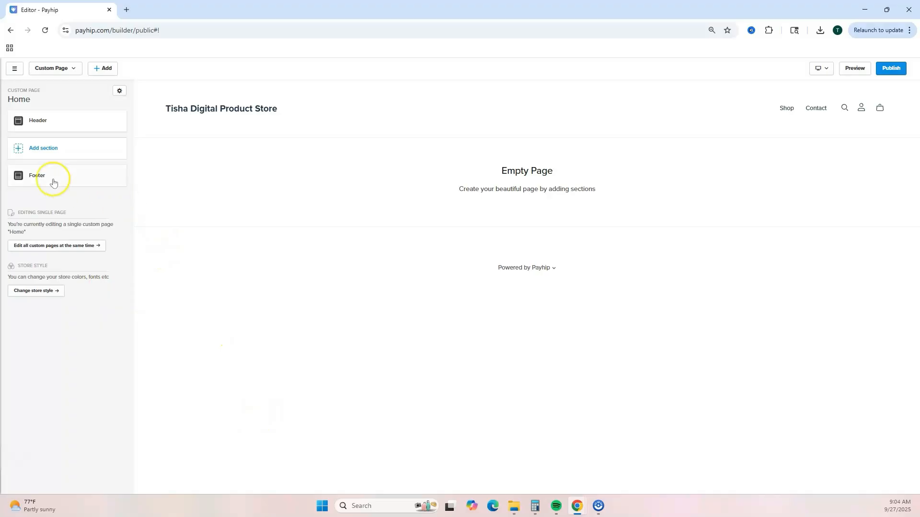
Step: Add an Image With Text headline section to the Home page and open it for editing
left_click(16, 151)
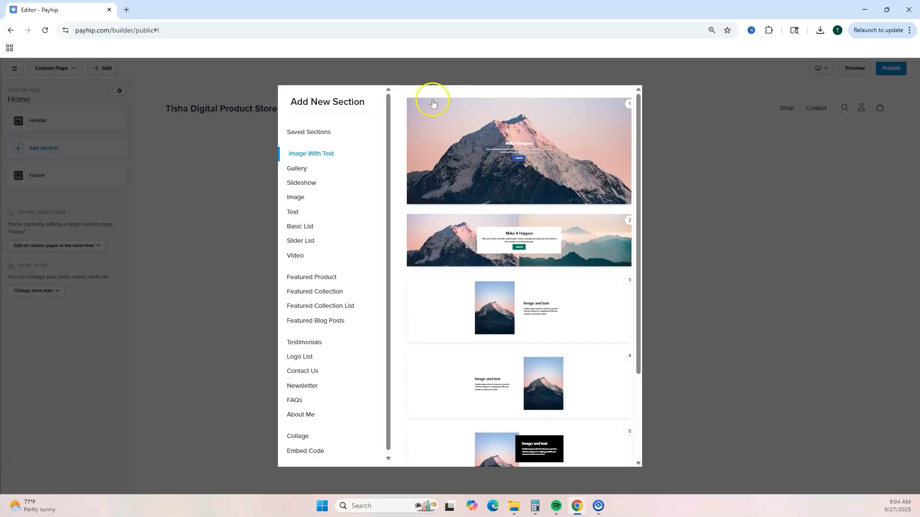
left_click(470, 140)
left_click(55, 132)
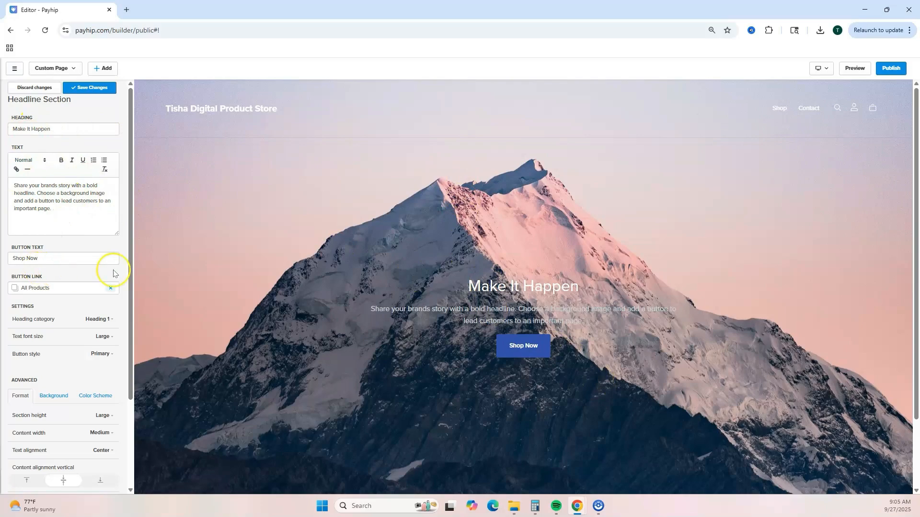
Step: Set the headline section's background to the laptop image from the media library
scroll(64, 253, "down", 2)
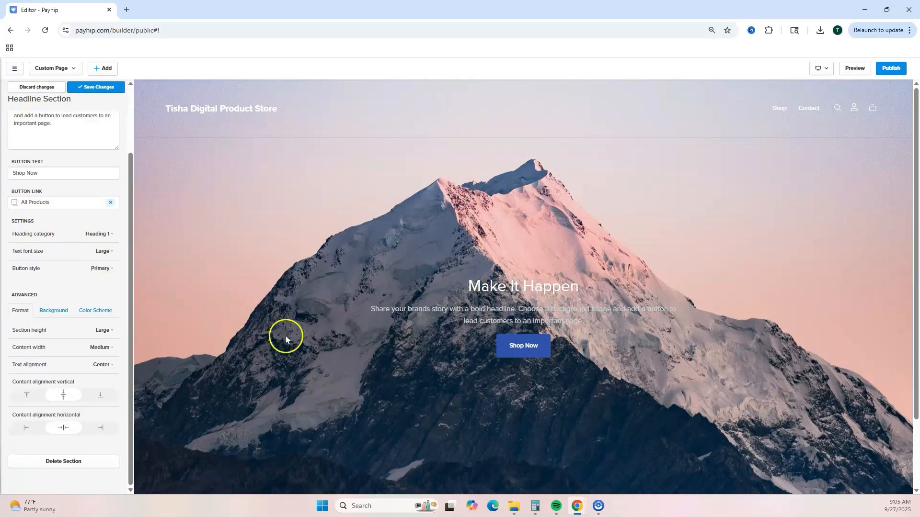
left_click(53, 311)
left_click(31, 389)
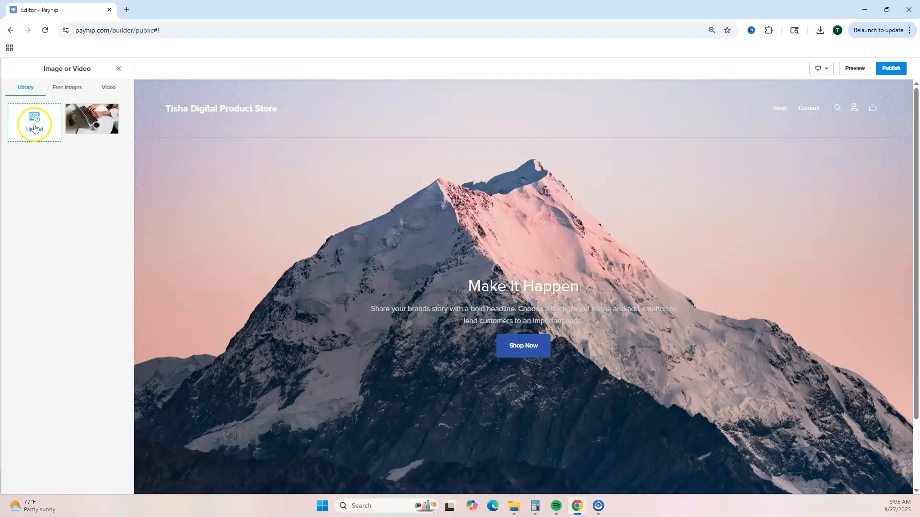
left_click(99, 128)
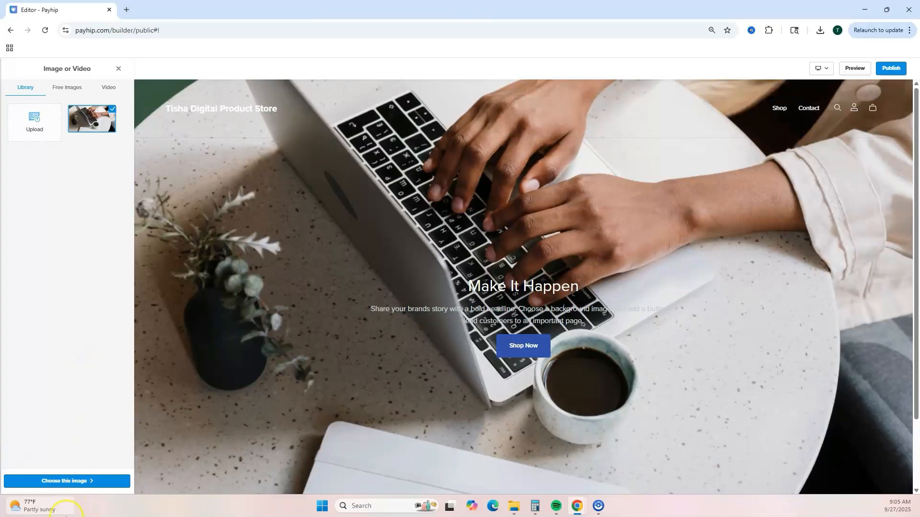
left_click(106, 480)
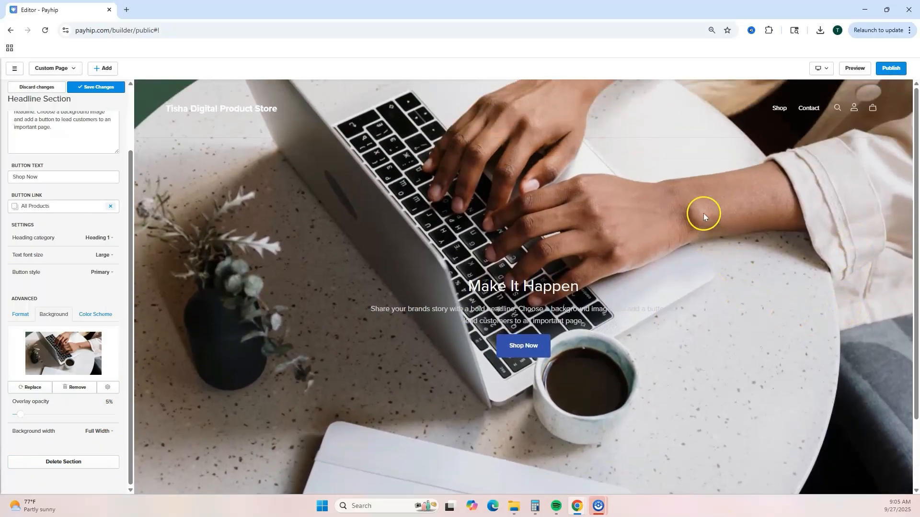
Step: Try other section heights and text alignments for the headline section, restoring Large height and Center alignment
left_click(25, 316)
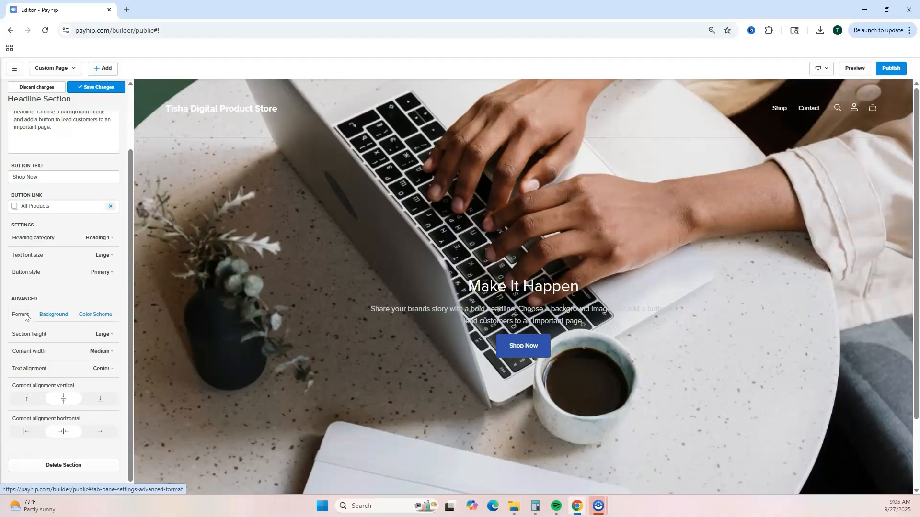
left_click(106, 335)
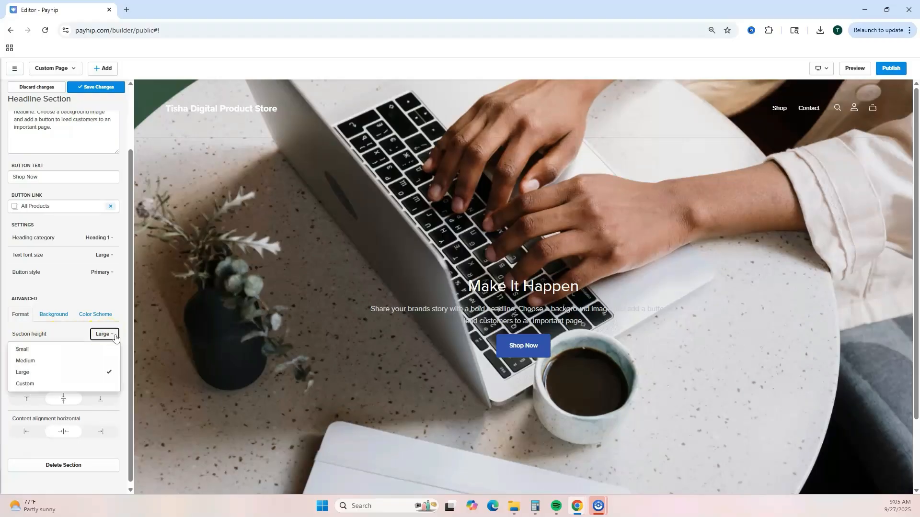
left_click(98, 360)
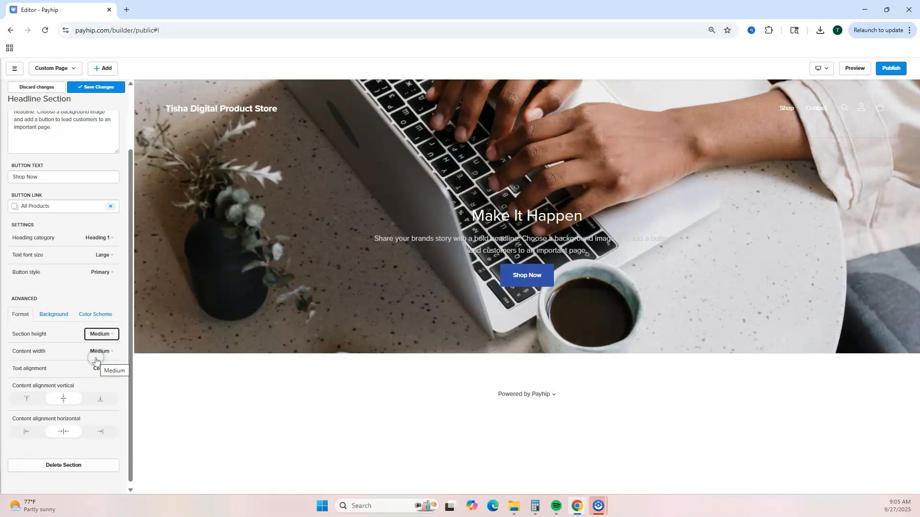
left_click(105, 336)
left_click(90, 349)
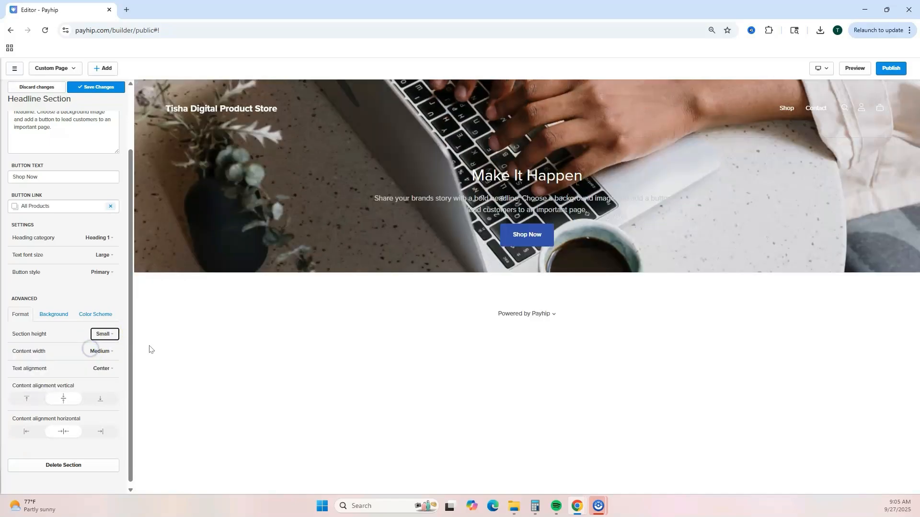
left_click(104, 334)
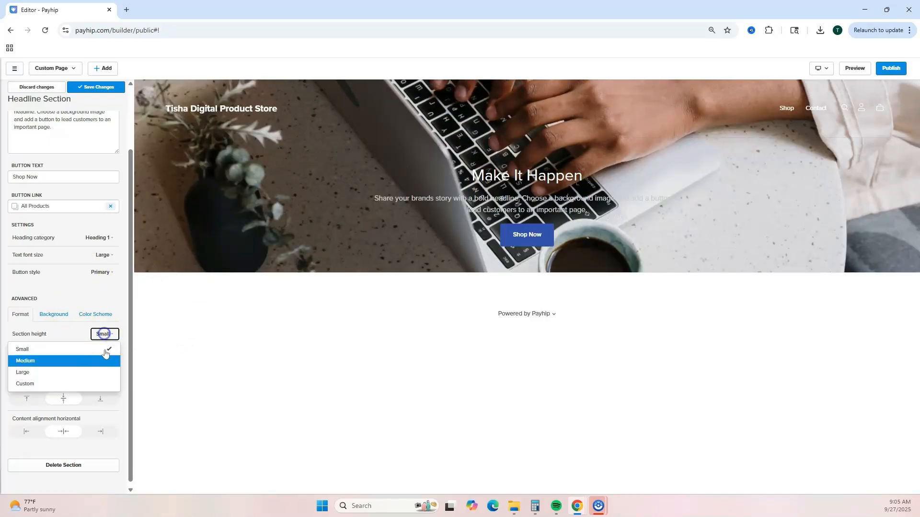
left_click(91, 373)
left_click(108, 370)
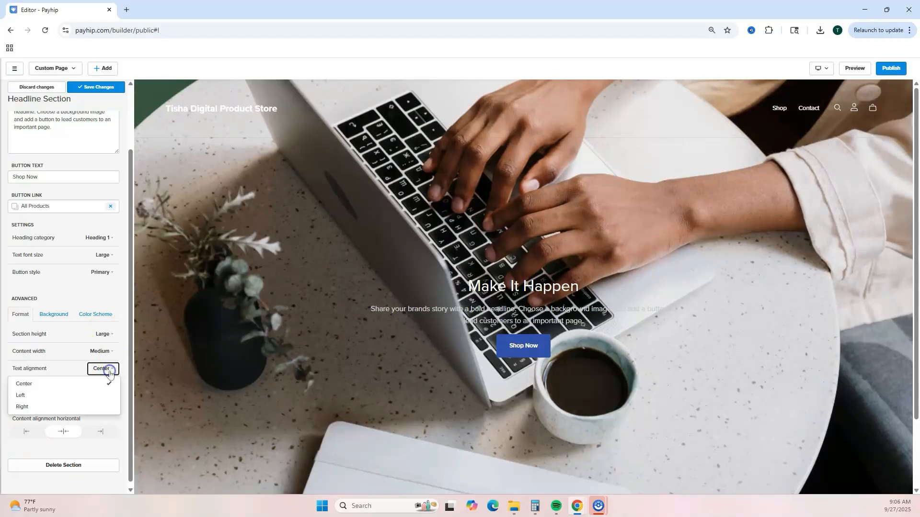
left_click(72, 395)
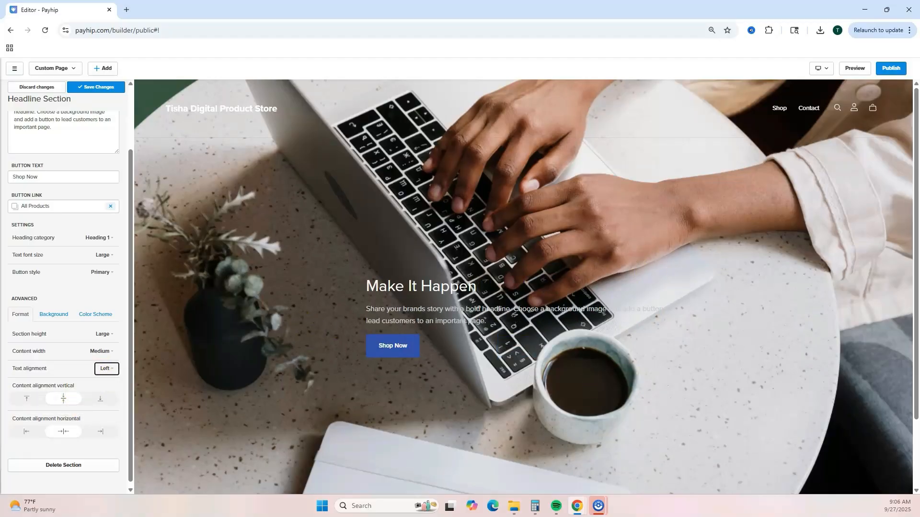
left_click(104, 369)
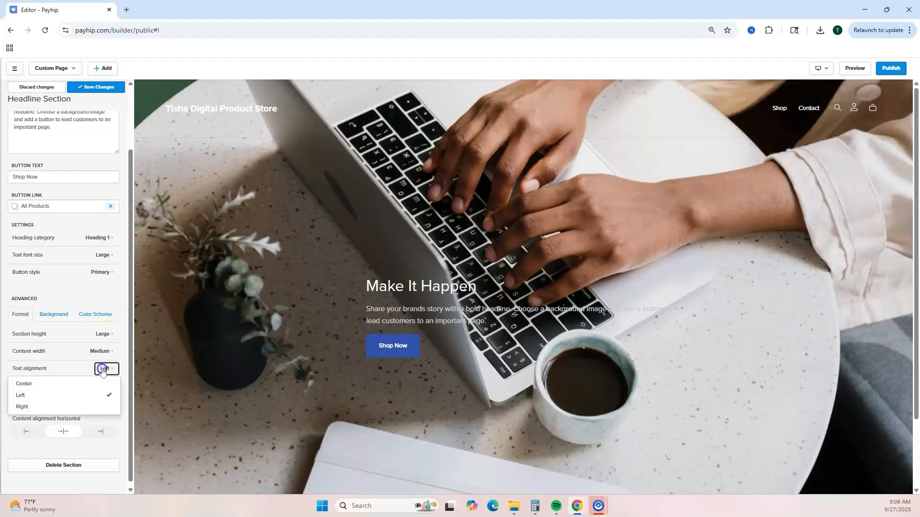
left_click(72, 382)
Step: Save the headline section changes and return to the Home page's section list
scroll(86, 335, "up", 2)
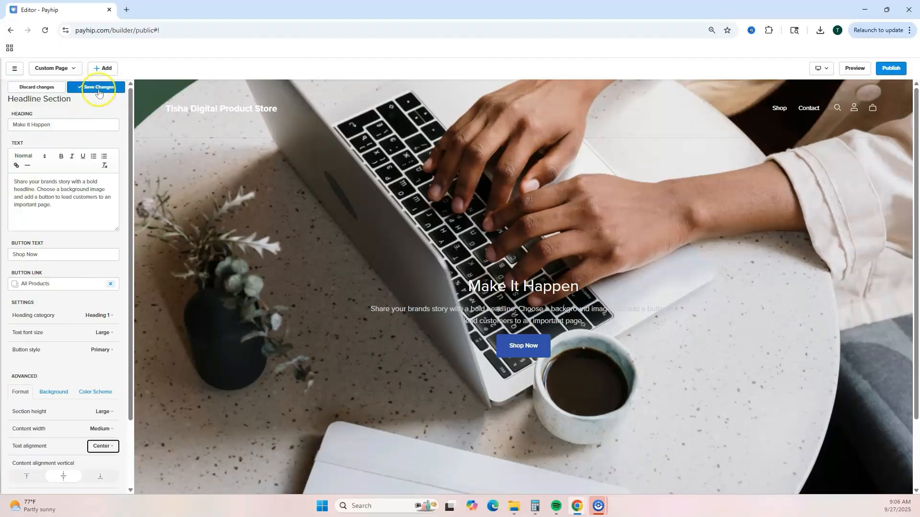
left_click(99, 88)
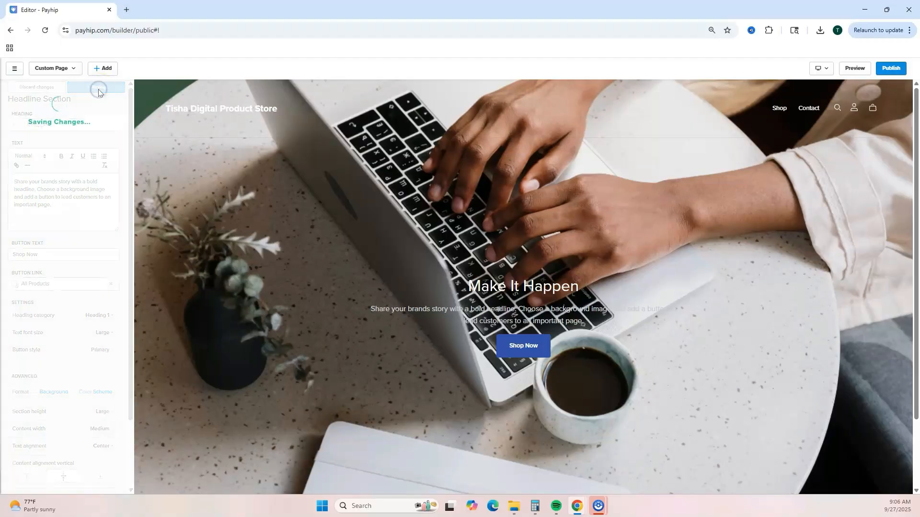
left_click(17, 87)
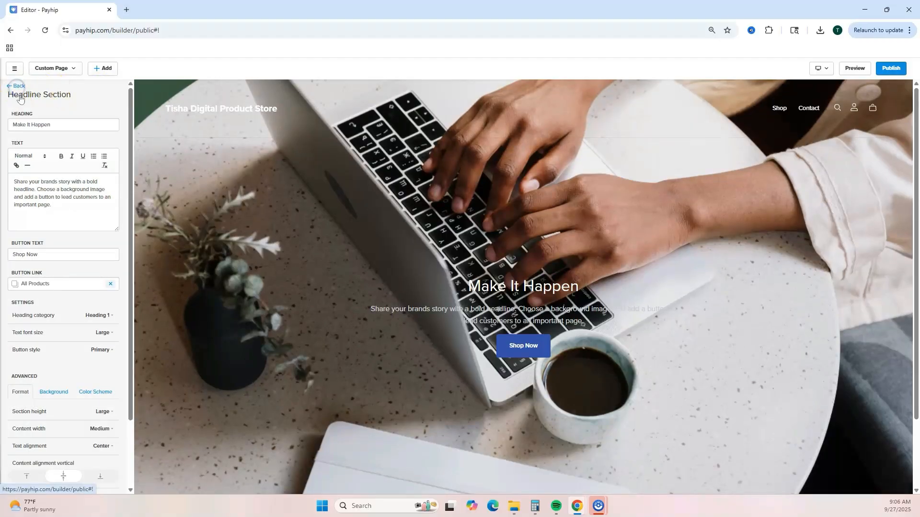
Step: Add a Featured Product section to the Home page showing the Digital CEO Roadmap product
left_click(16, 172)
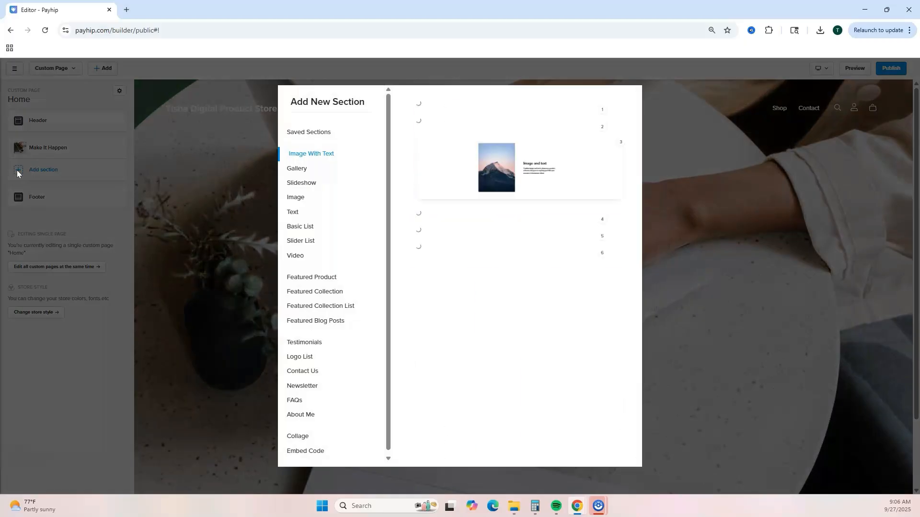
left_click(301, 276)
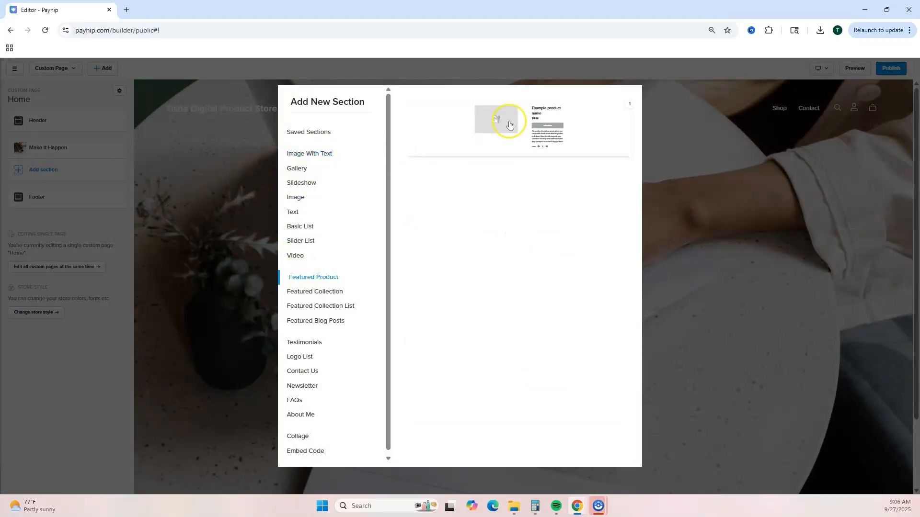
left_click(510, 125)
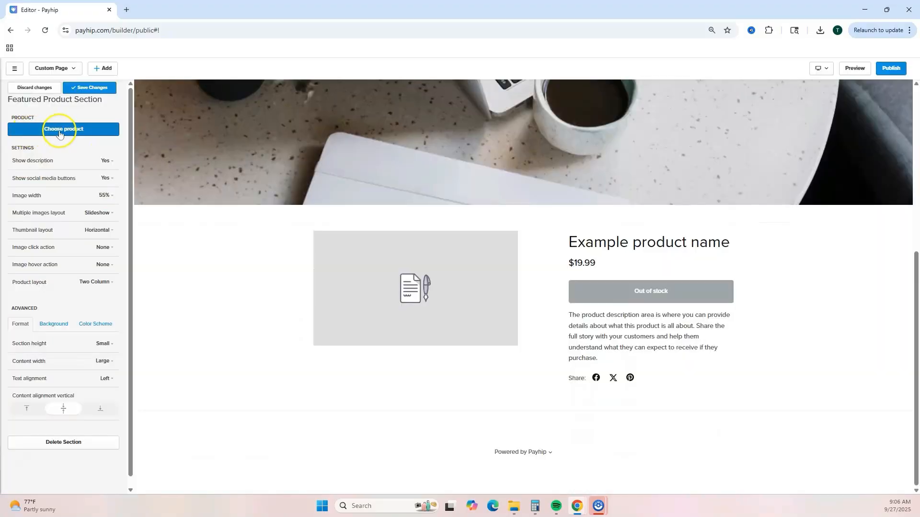
left_click(60, 134)
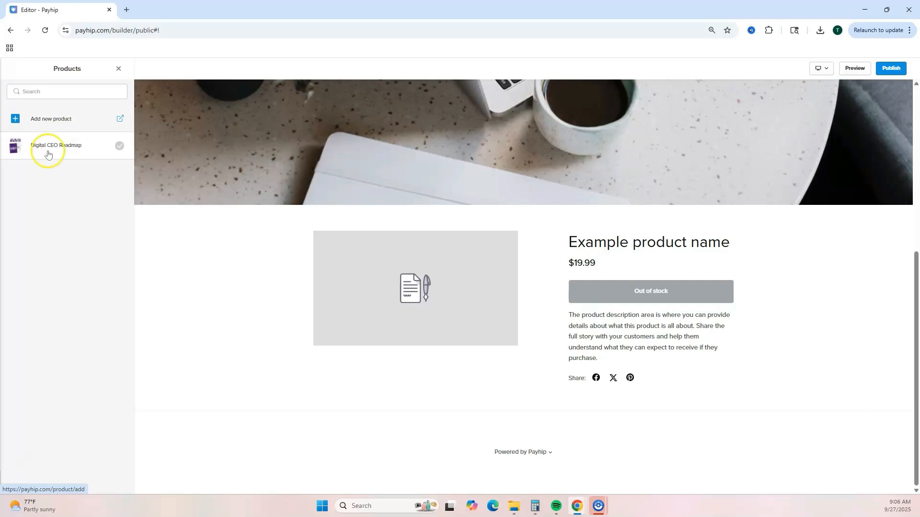
left_click(47, 153)
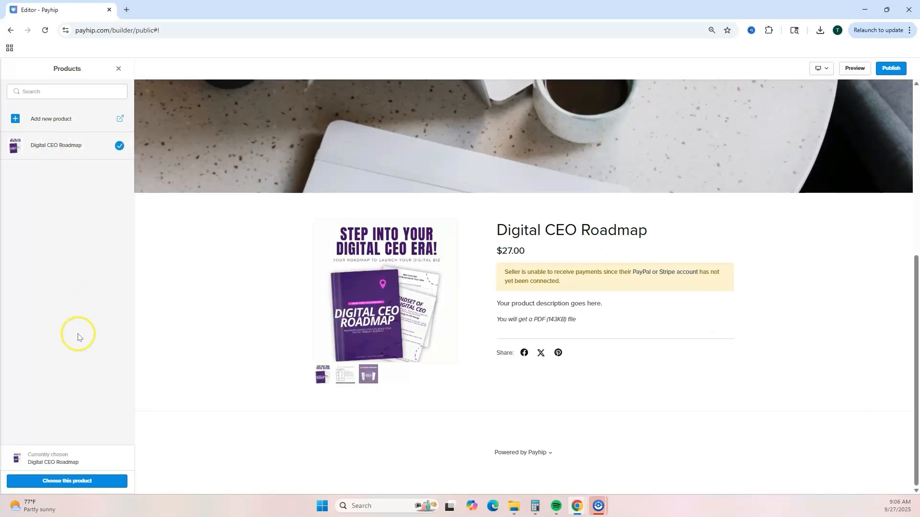
left_click(79, 482)
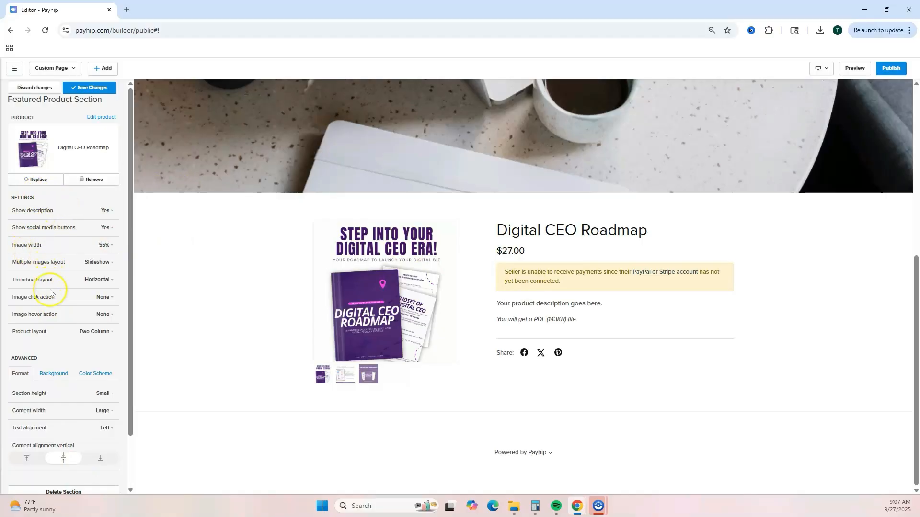
Step: Try a Vertical thumbnail layout for the featured product, then set it back to Horizontal
left_click(112, 282)
left_click(103, 305)
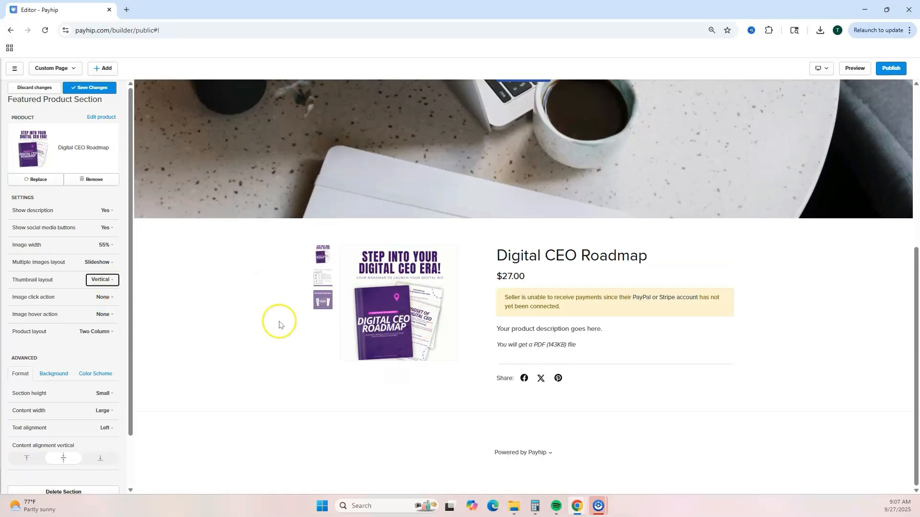
left_click(110, 281)
left_click(96, 294)
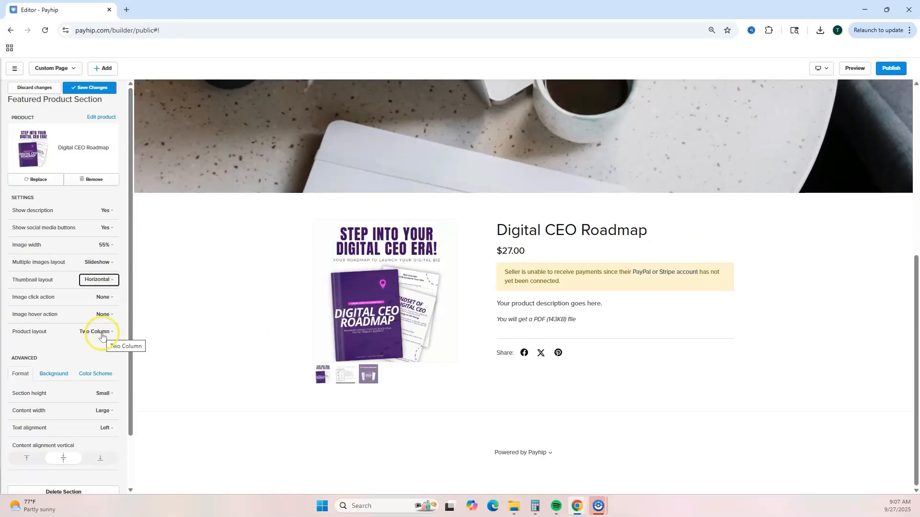
left_click(111, 297)
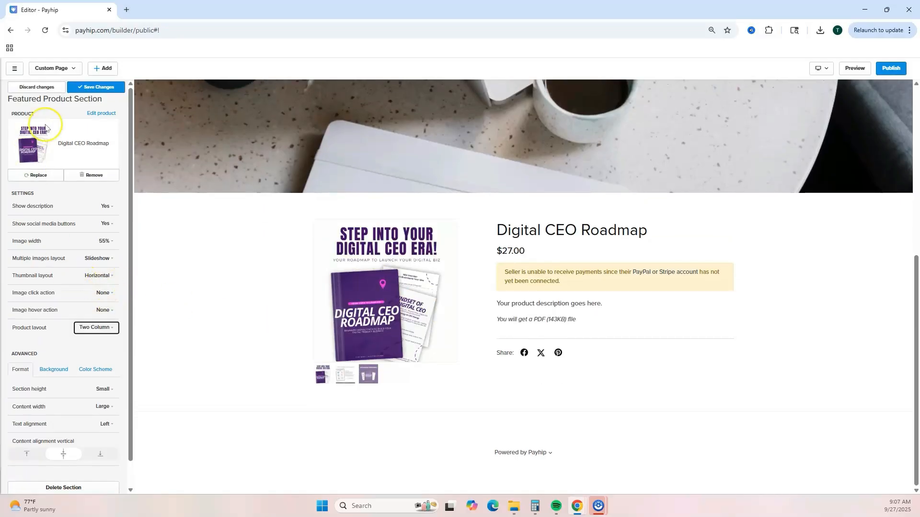
Step: Save the featured product section and add an About Me section to the Home page
left_click(86, 88)
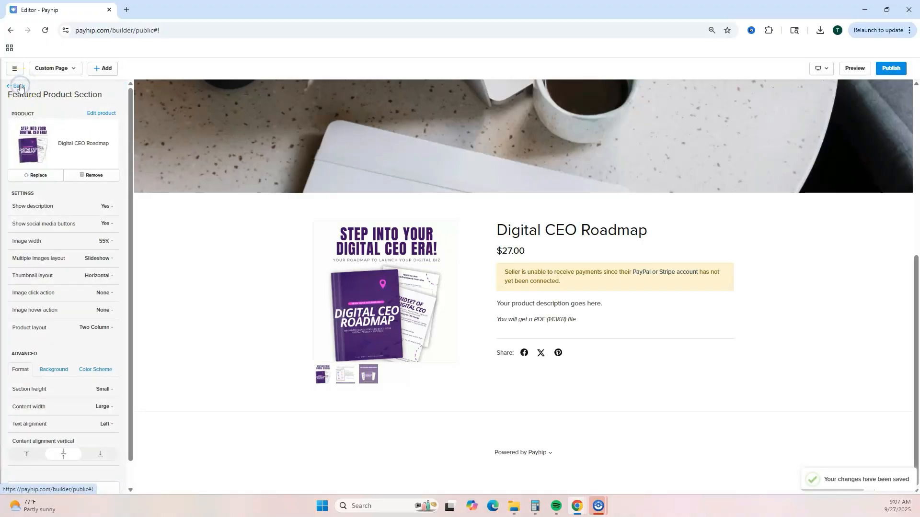
left_click(19, 86)
left_click(19, 194)
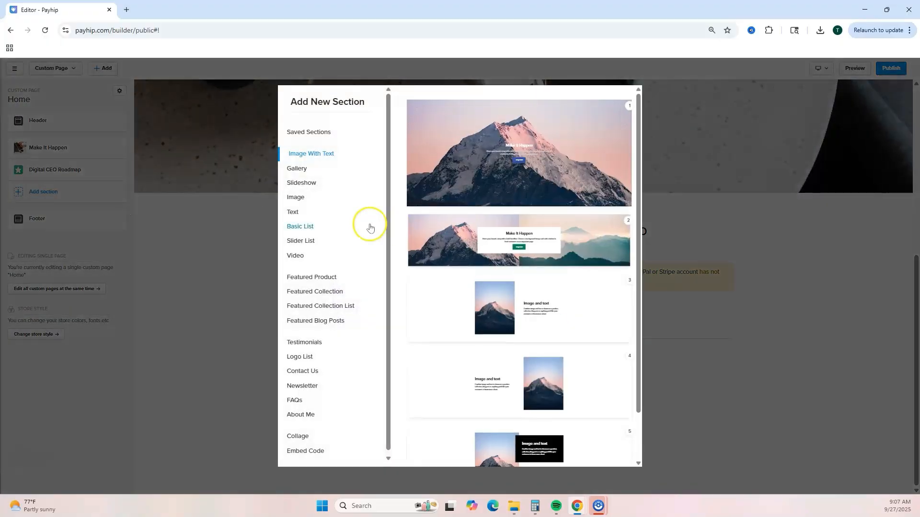
left_click(301, 411)
left_click(507, 114)
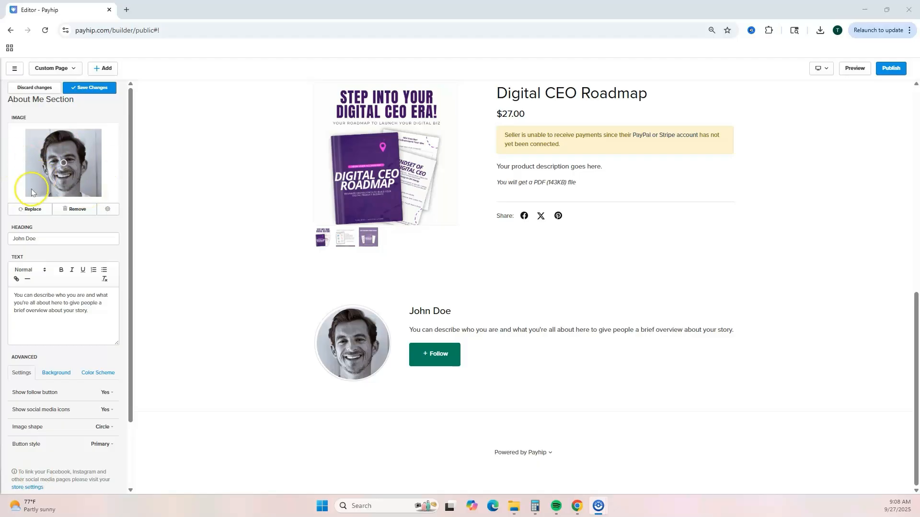
Step: Replace the About Me image with the portrait from the image library and set the heading to the store owner's name
left_click(29, 209)
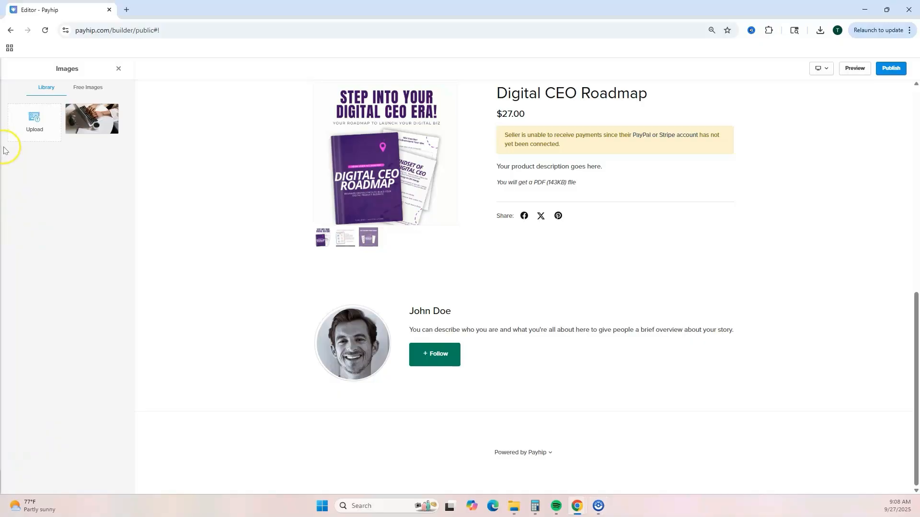
left_click(106, 482)
left_click_drag(56, 307, 13, 307)
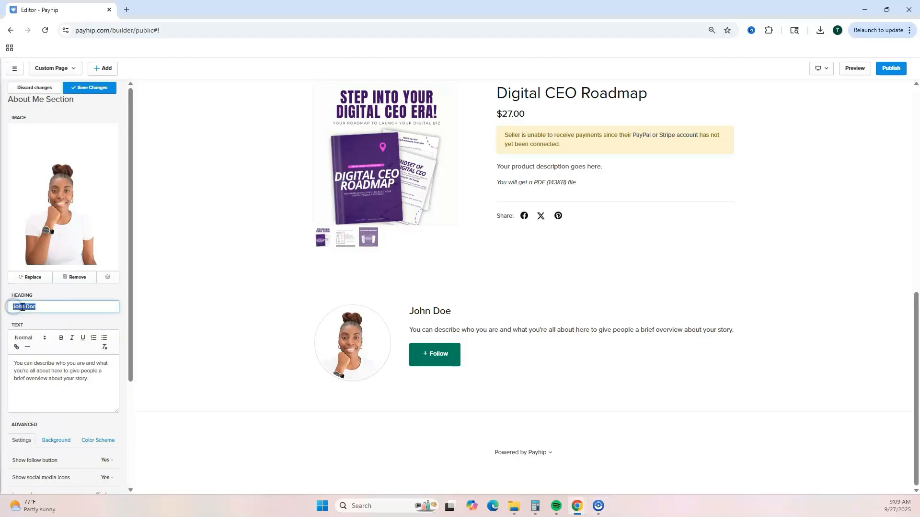
type("Tisha Marie")
Step: Turn off the follow button in the About Me section, save the changes and return to the section list
left_click_drag(98, 380, 16, 360)
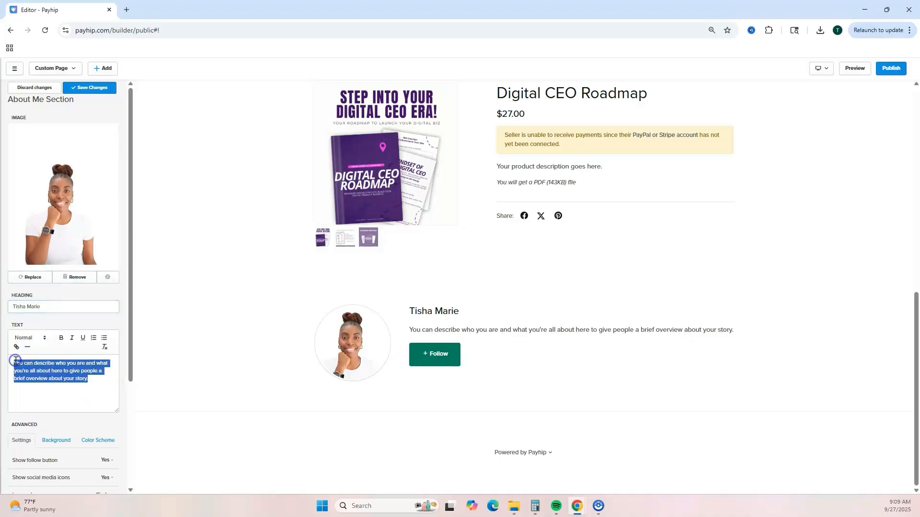
left_click_drag(131, 366, 127, 450)
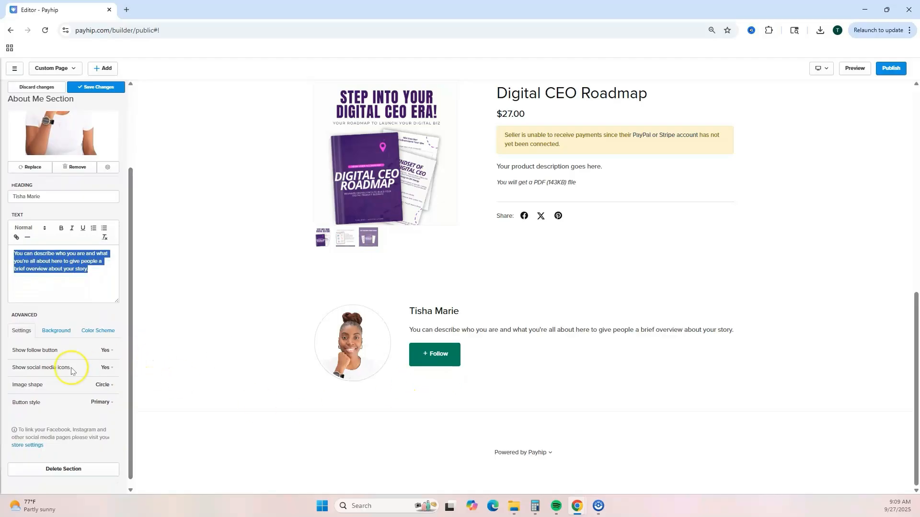
left_click(112, 351)
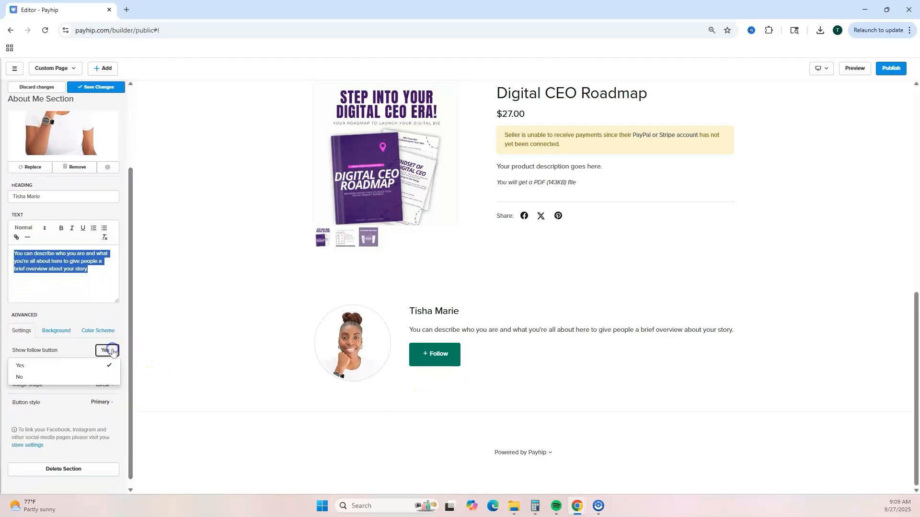
left_click(89, 377)
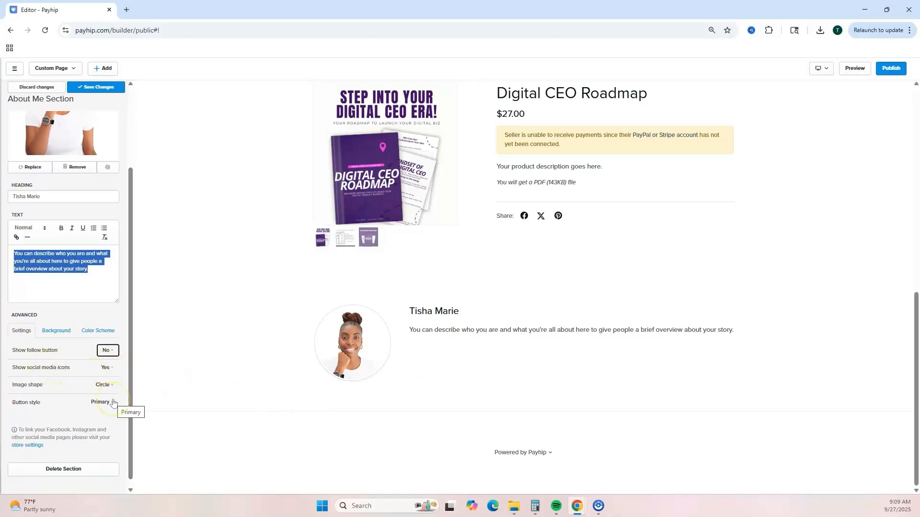
left_click(78, 394)
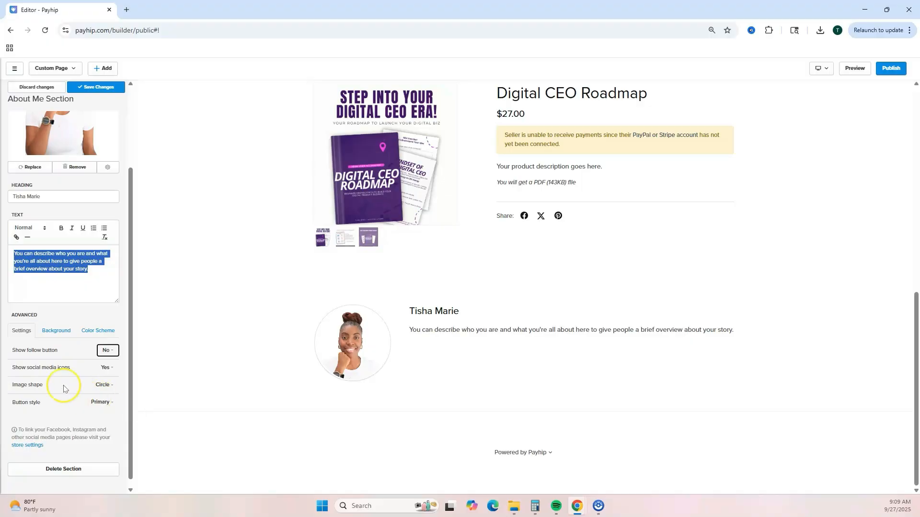
scroll(72, 403, "up", 3)
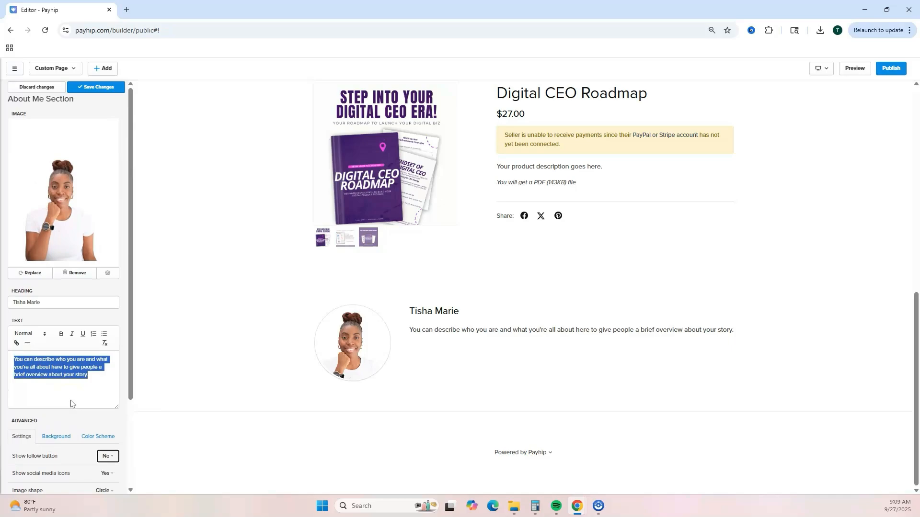
left_click(92, 90)
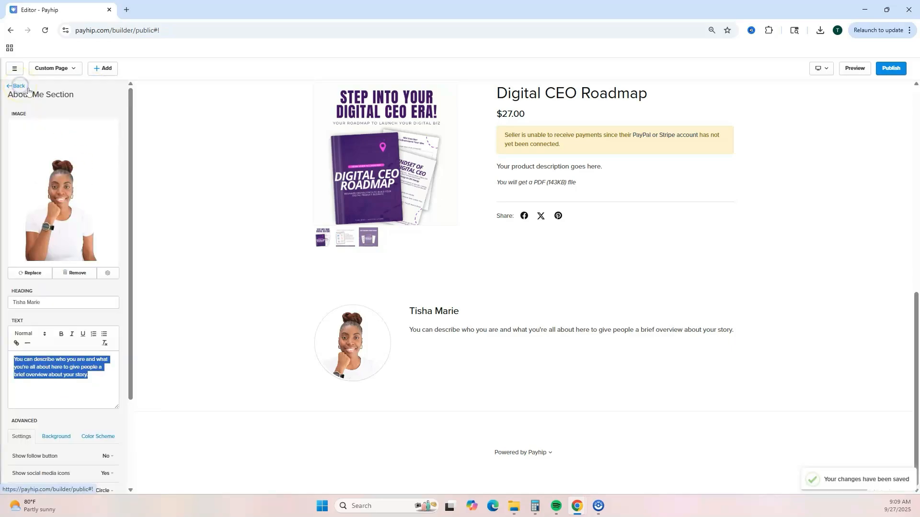
left_click(18, 86)
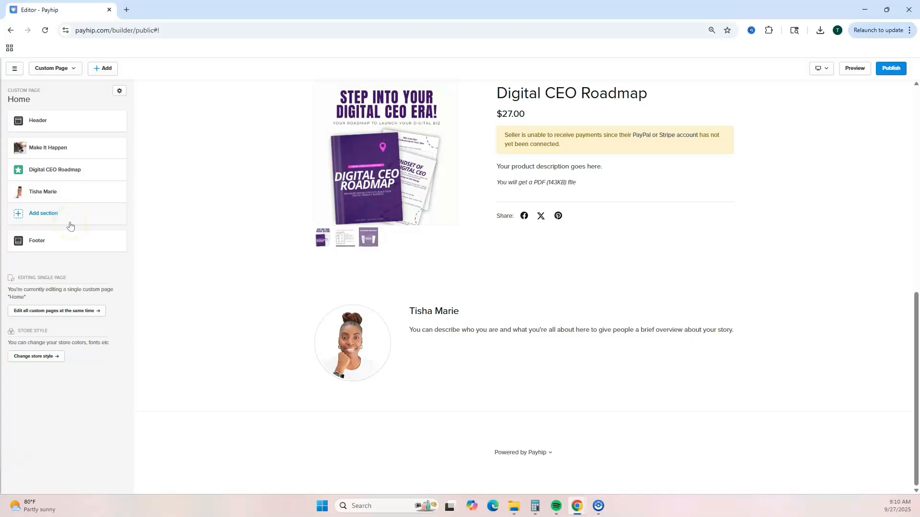
Step: Add a Newsletter section to the Home page using the first layout
left_click(44, 214)
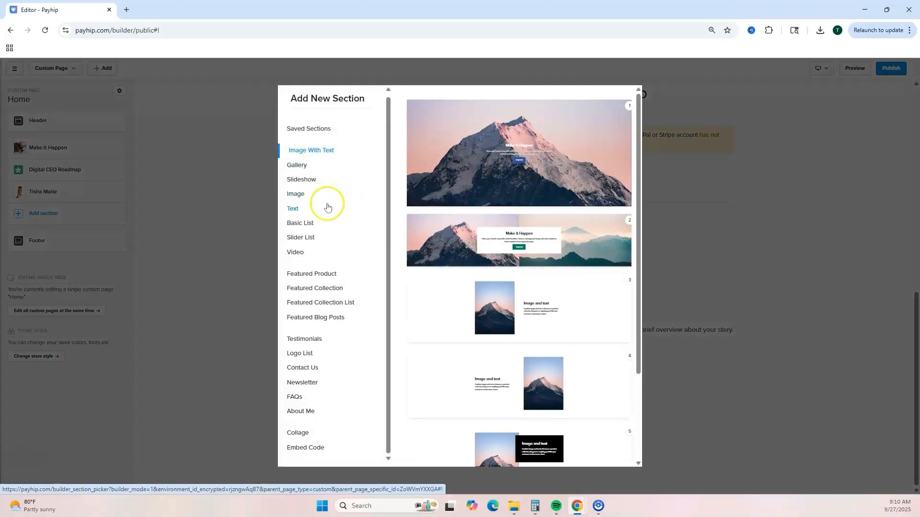
left_click(303, 381)
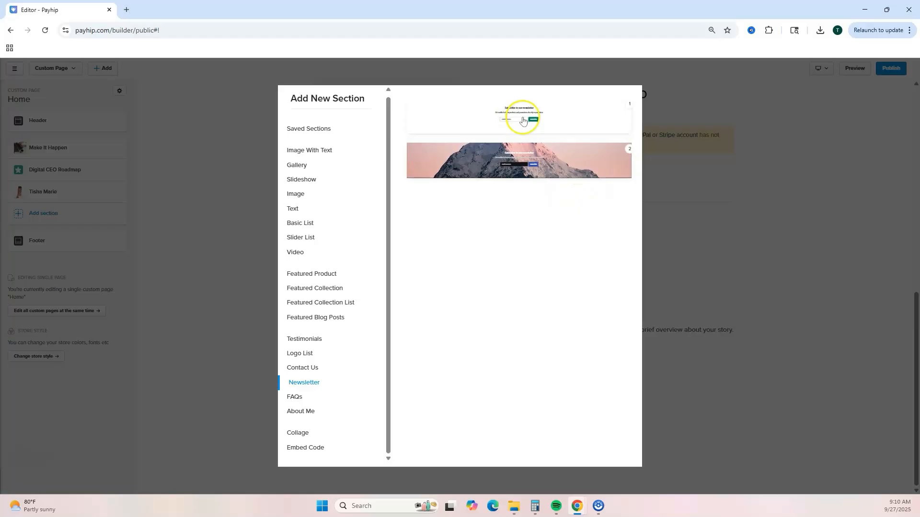
left_click(568, 118)
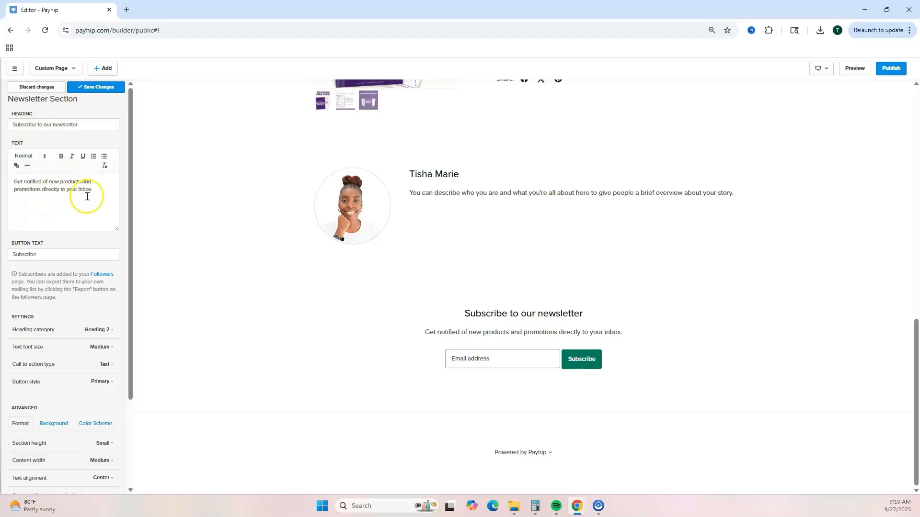
Step: Apply the Dark color scheme to the newsletter section
left_click(59, 258)
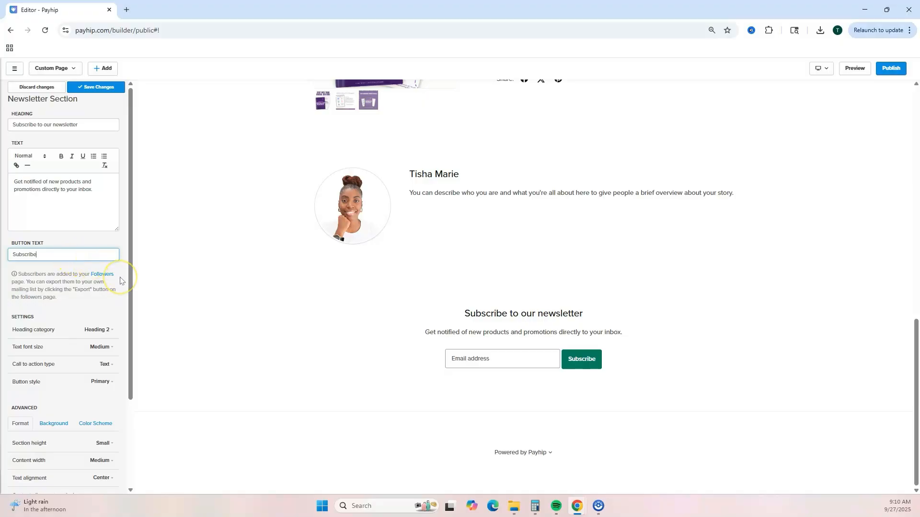
scroll(72, 287, "down", 1)
left_click(54, 398)
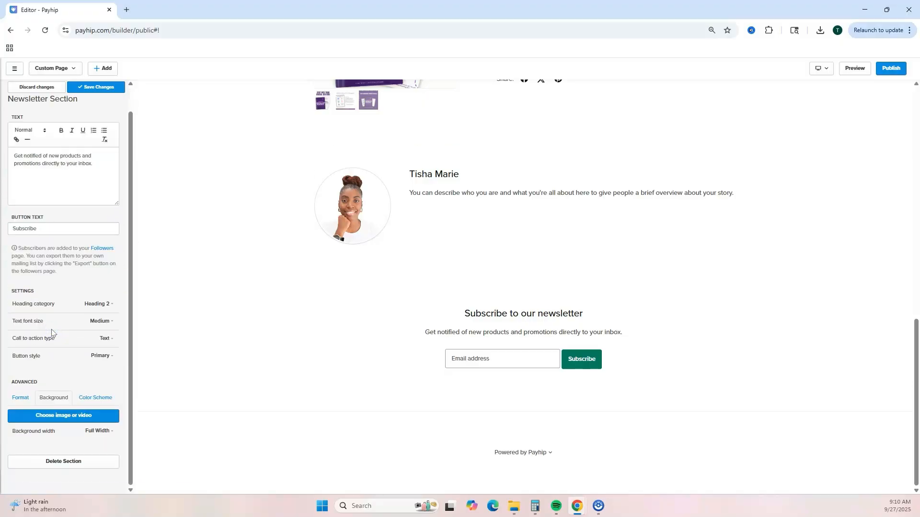
left_click(95, 397)
scroll(98, 398, "down", 3)
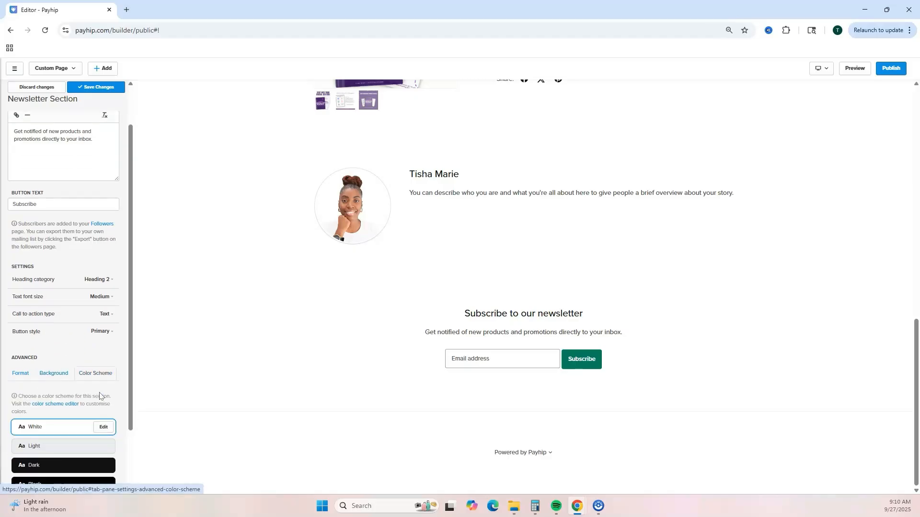
left_click(74, 411)
Step: Review the Home page sections in the preview while editing the newsletter section
scroll(95, 395, "up", 3)
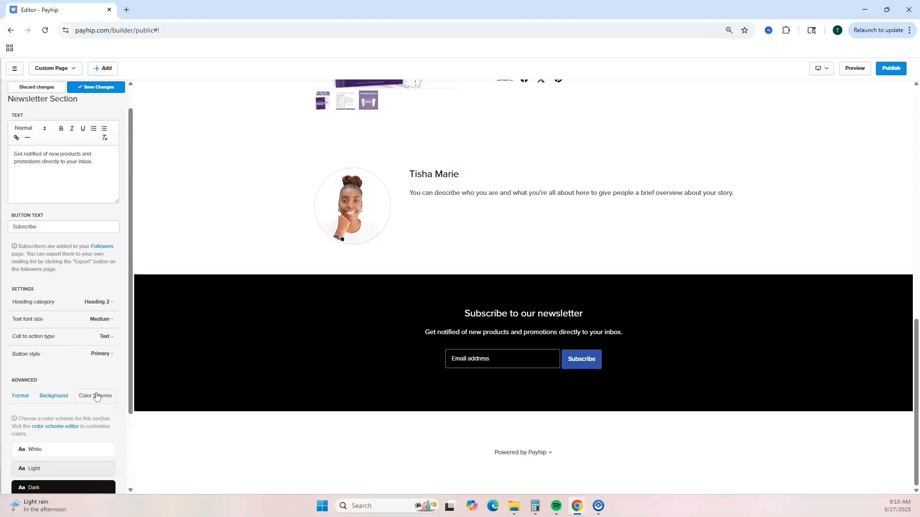
scroll(519, 419, "up", 5)
scroll(268, 365, "up", 4)
scroll(120, 315, "up", 1)
scroll(378, 337, "down", 9)
scroll(379, 353, "up", 4)
scroll(378, 356, "up", 8)
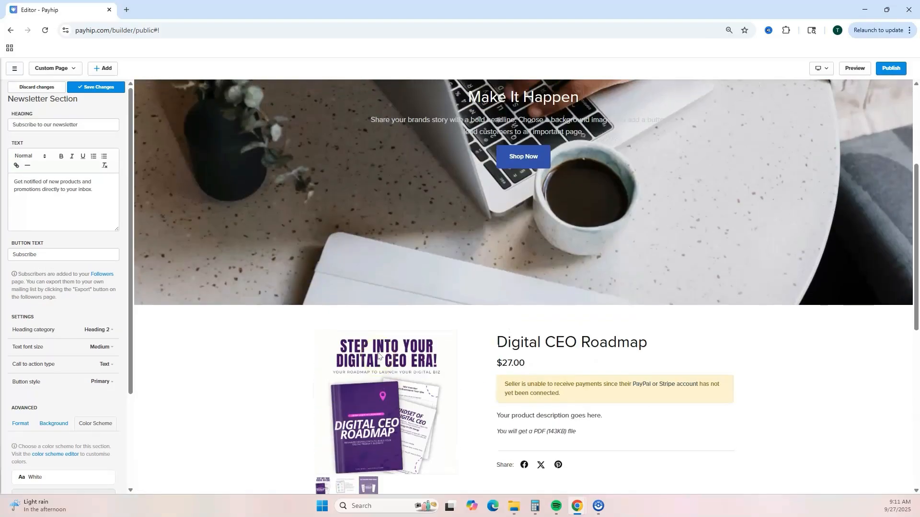
scroll(738, 326, "down", 3)
scroll(729, 338, "down", 9)
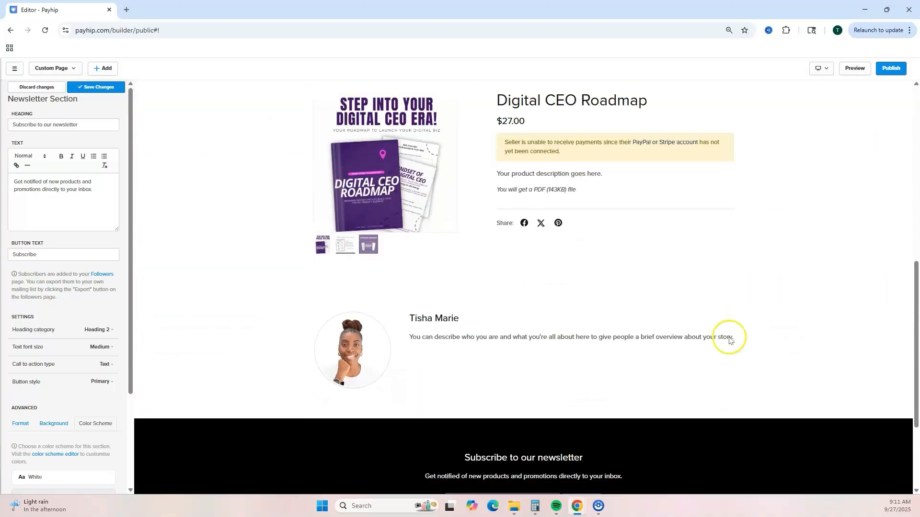
scroll(657, 380, "up", 11)
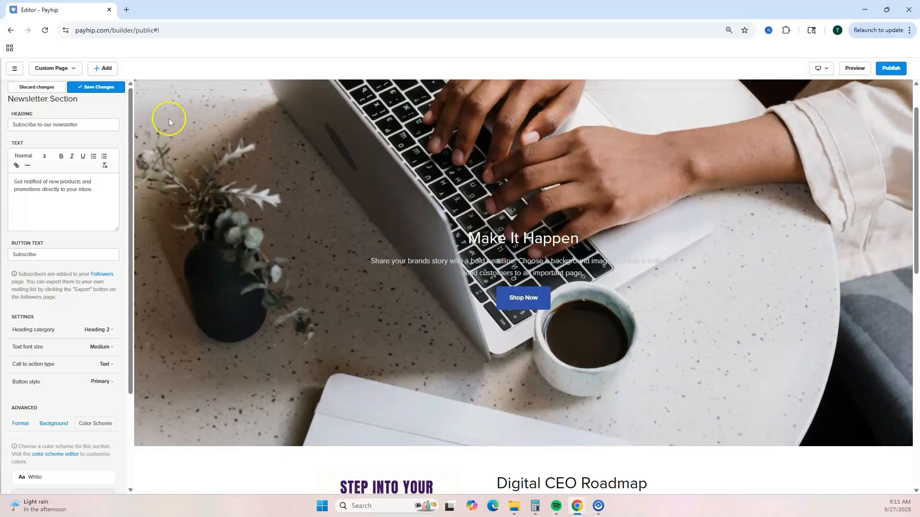
Step: Save the newsletter section and return to the Home page's section list
left_click(93, 88)
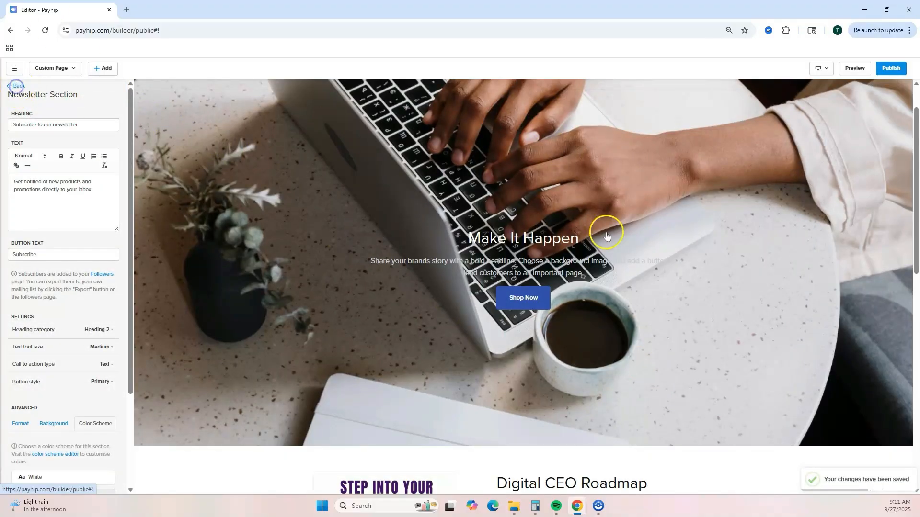
scroll(607, 237, "down", 3)
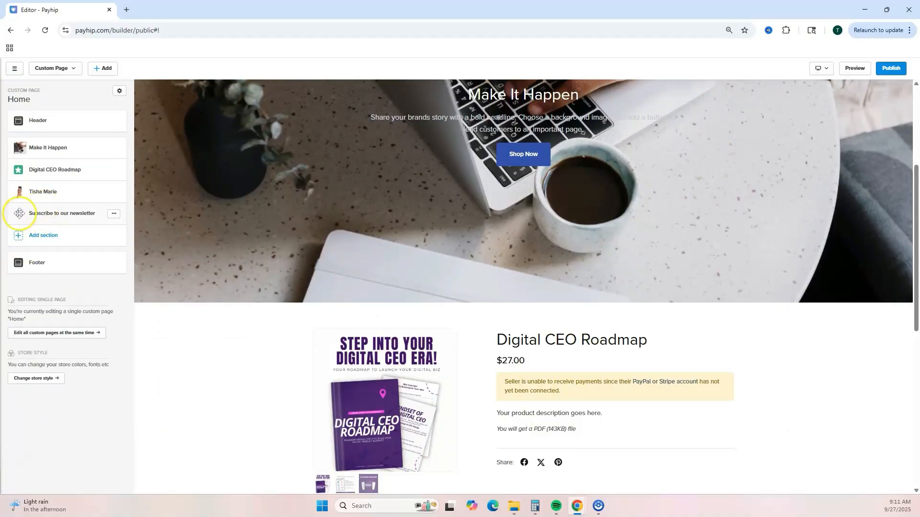
mouse_move(19, 213)
left_mouse_down()
mouse_move(16, 165)
mouse_move(18, 214)
left_mouse_up()
Step: Scroll through the full Home page preview to check the section order
scroll(626, 203, "down", 8)
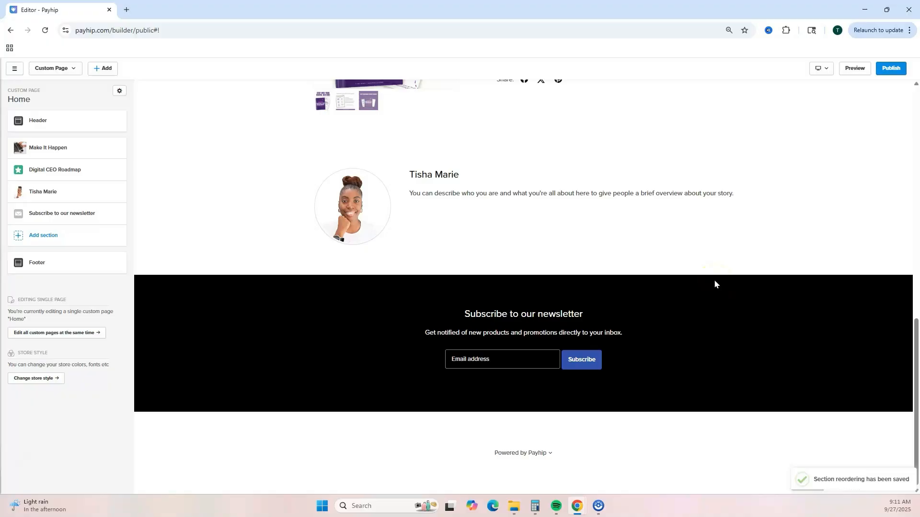
scroll(714, 280, "up", 8)
scroll(507, 94, "up", 4)
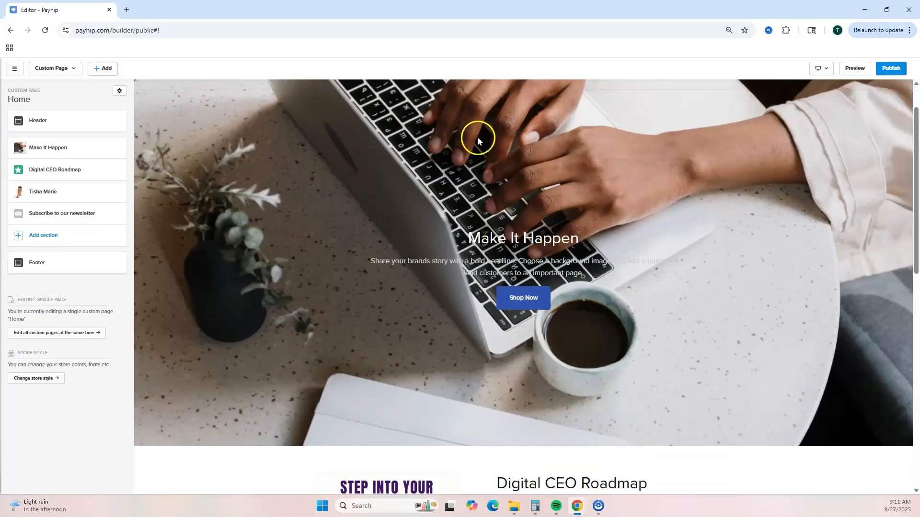
scroll(543, 220, "down", 2)
scroll(559, 250, "down", 8)
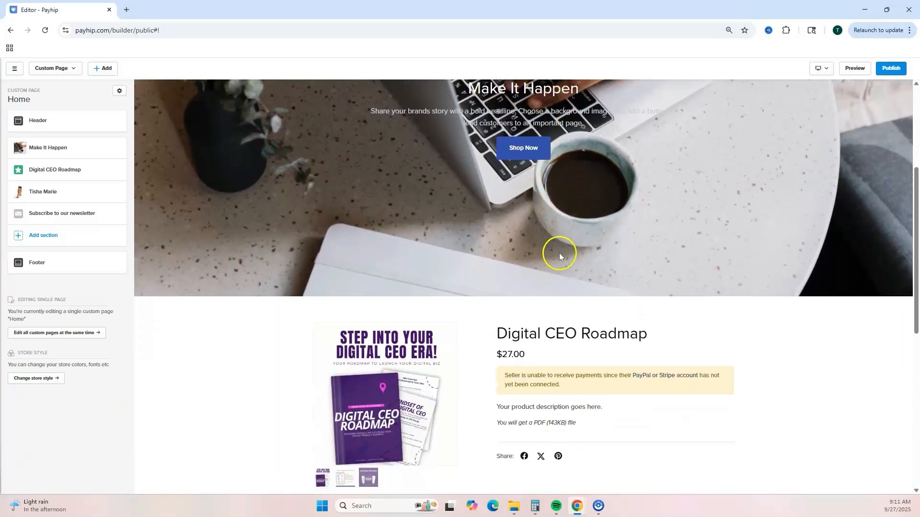
scroll(550, 269, "up", 2)
scroll(496, 272, "up", 8)
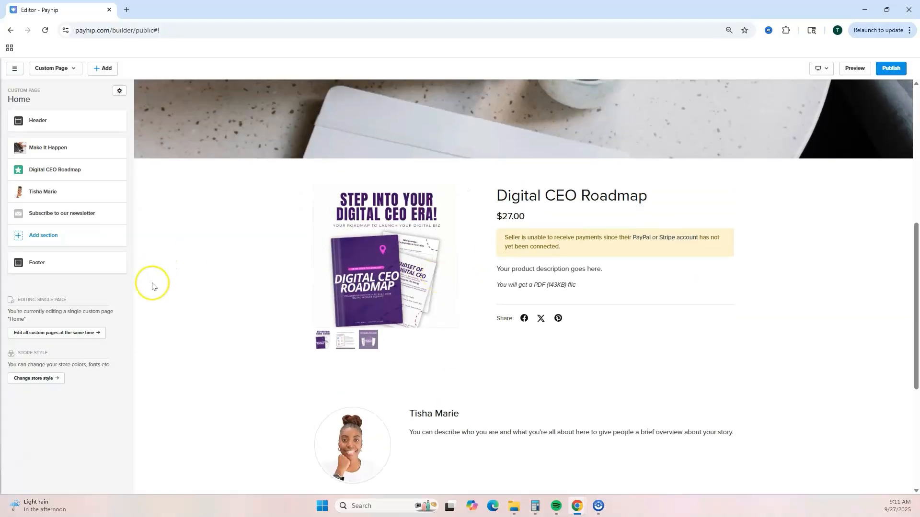
scroll(440, 258, "down", 3)
scroll(431, 257, "down", 3)
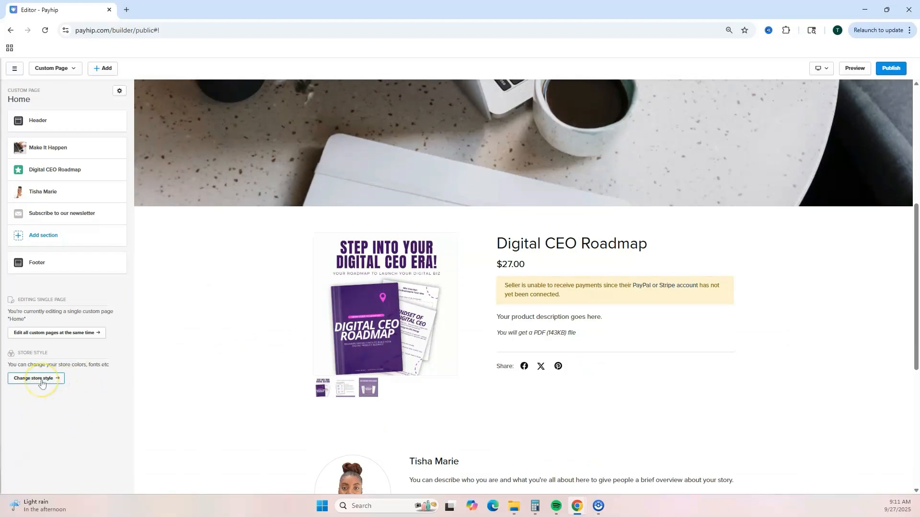
Step: Open the store's section color schemes and set the Black scheme's section background color to #400d6b
left_click(36, 379)
left_click(36, 121)
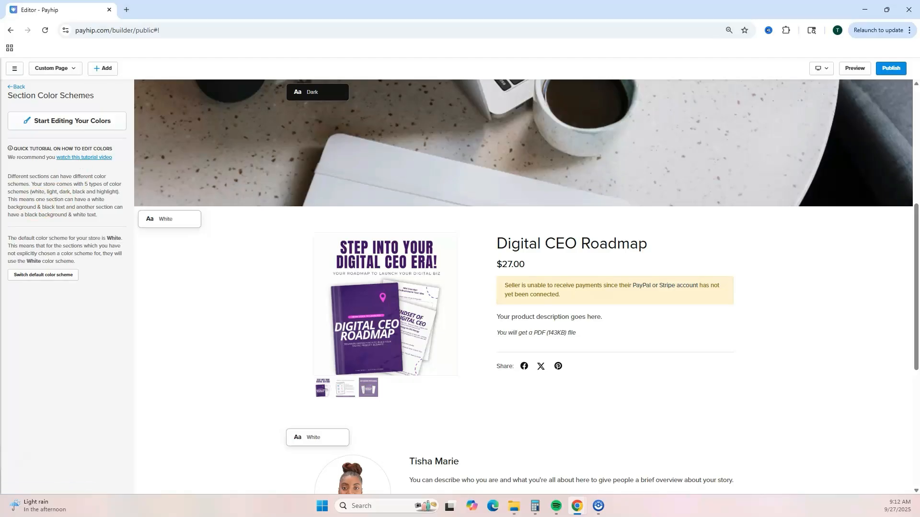
left_click(37, 123)
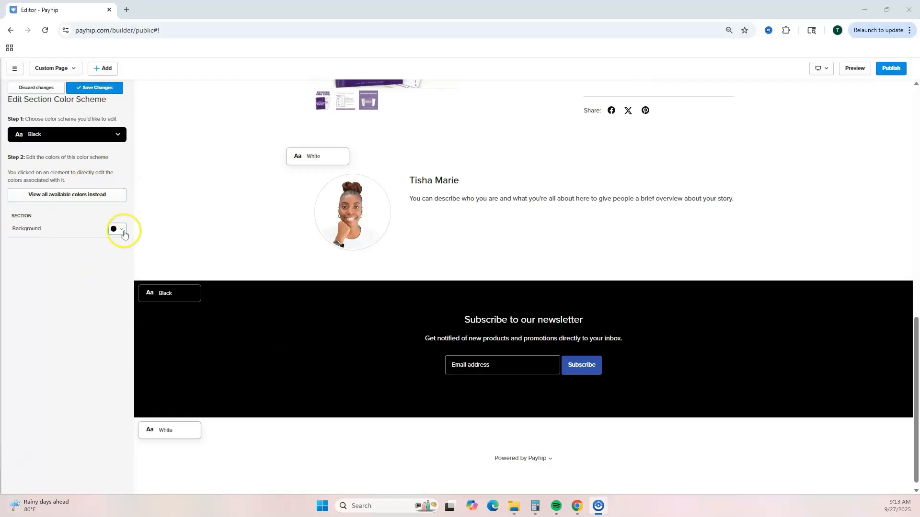
left_click(122, 231)
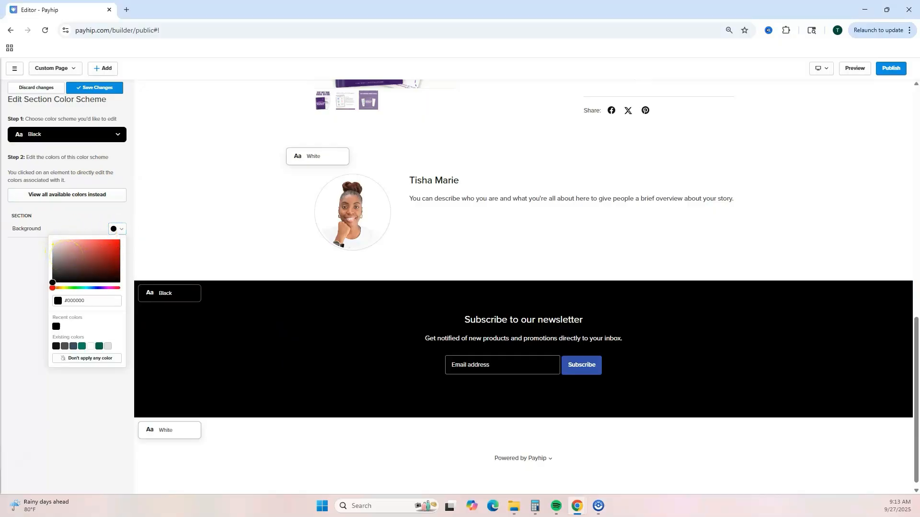
left_click(90, 303)
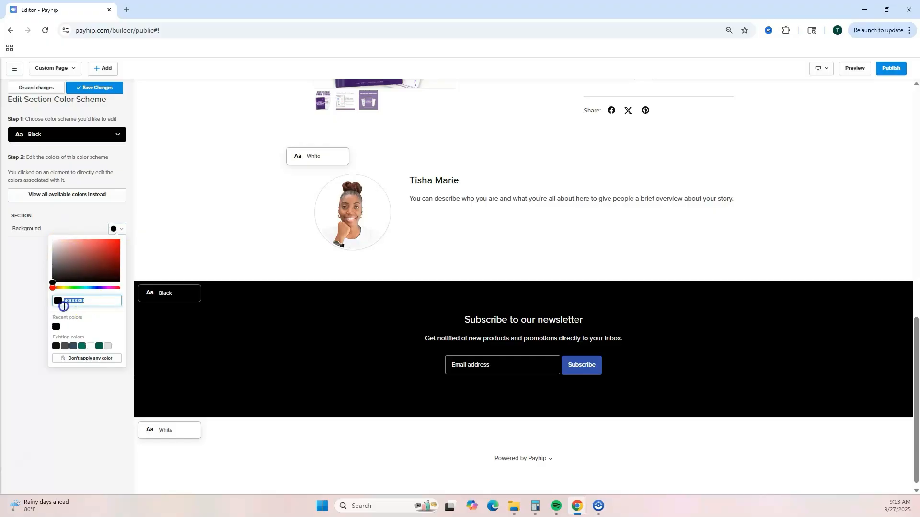
key("Return")
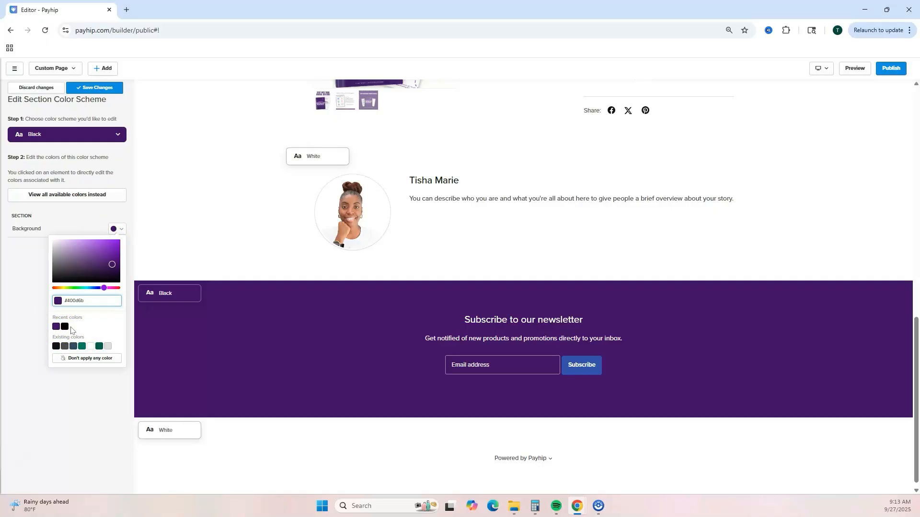
left_click(30, 305)
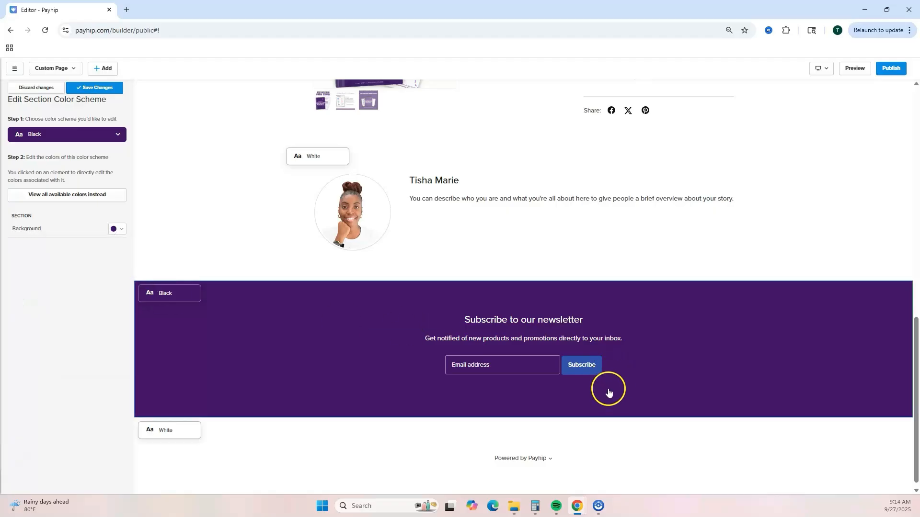
Step: Set the newsletter Subscribe button's primary background color to pink in its color scheme, save, and return to the section list
left_click(600, 372)
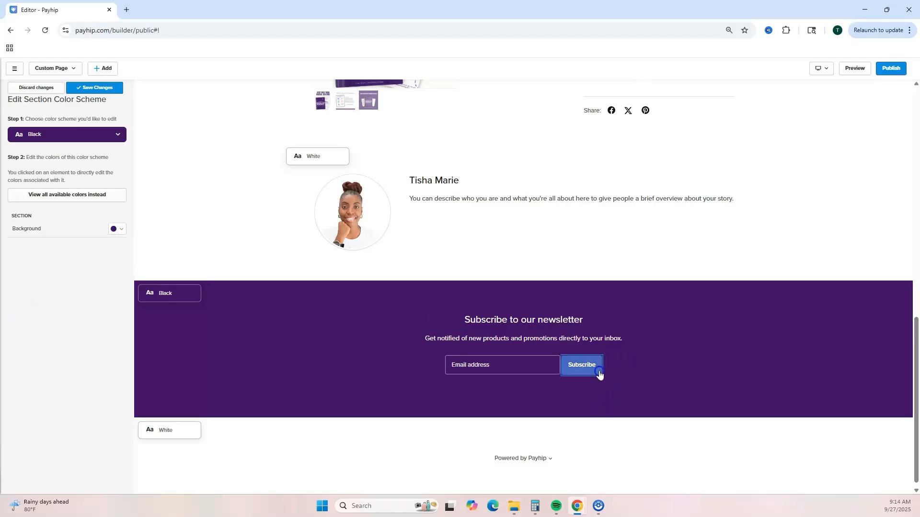
left_click(117, 229)
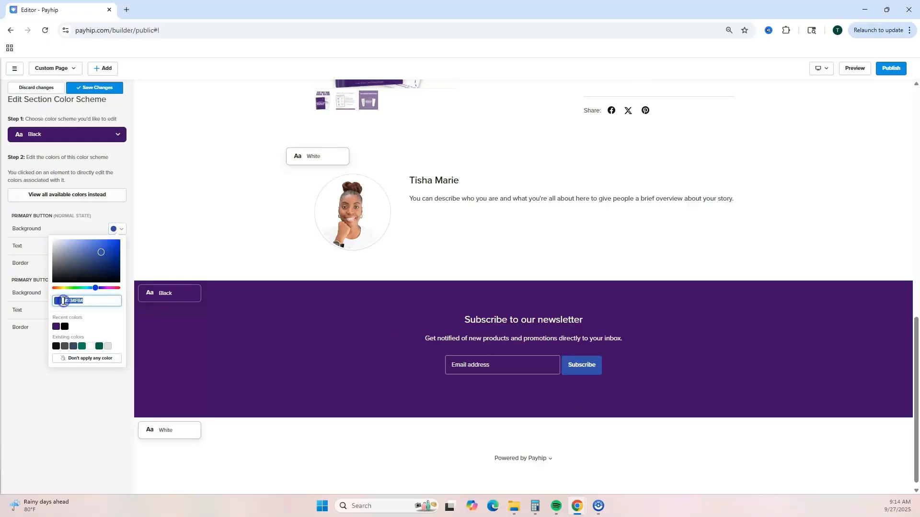
left_click(65, 388)
left_click(160, 411)
scroll(716, 366, "up", 4)
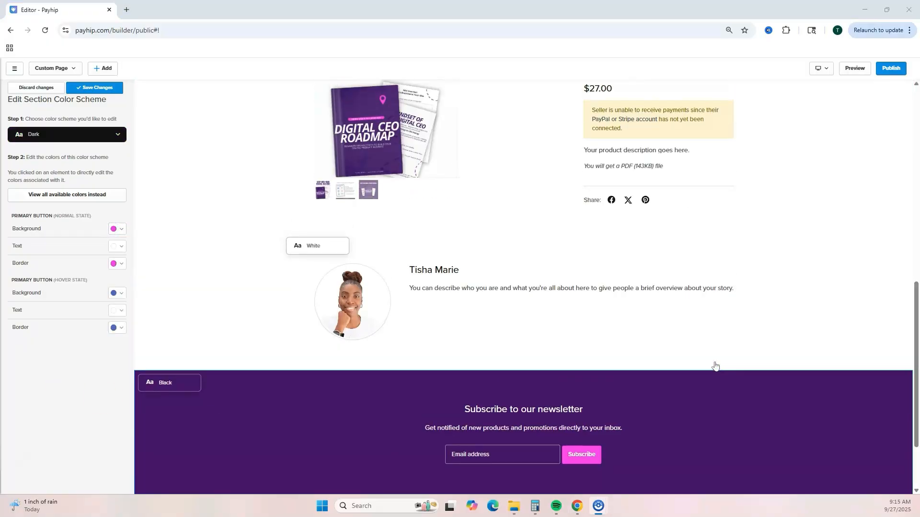
scroll(715, 366, "up", 8)
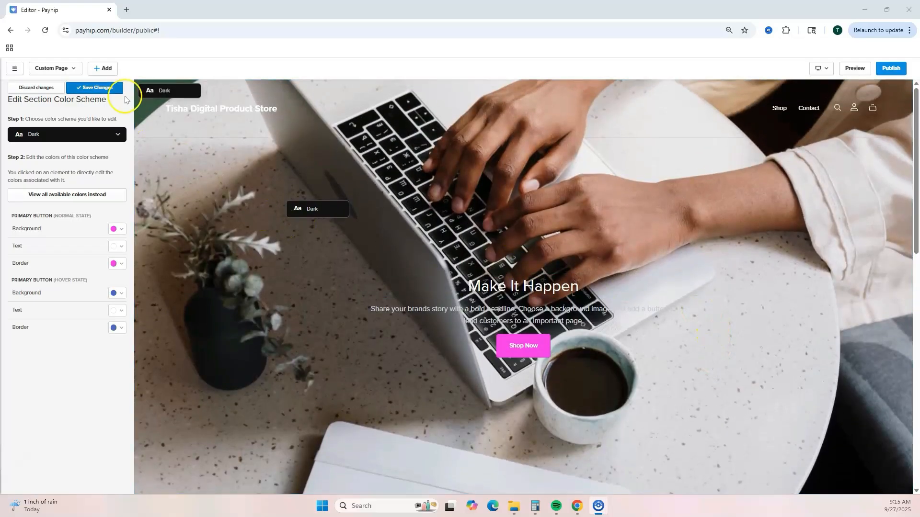
left_click(102, 89)
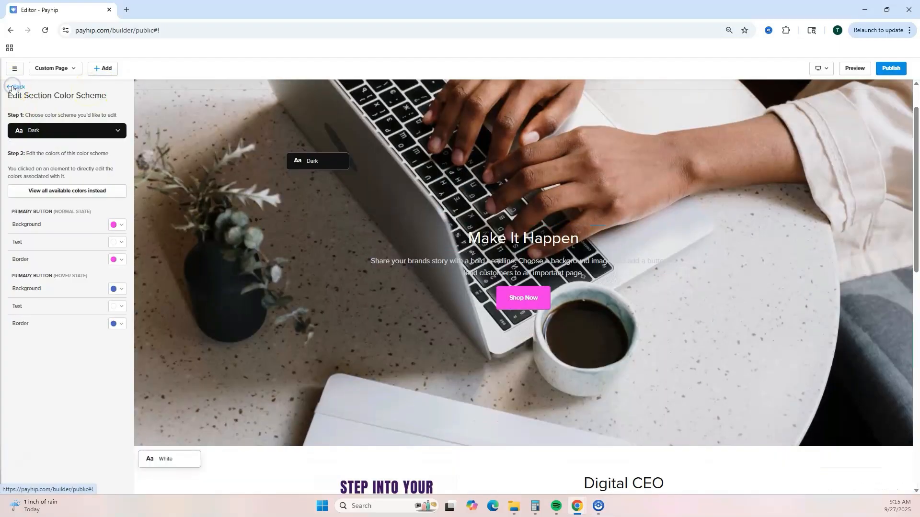
left_click(12, 88)
left_click(17, 86)
left_click(19, 88)
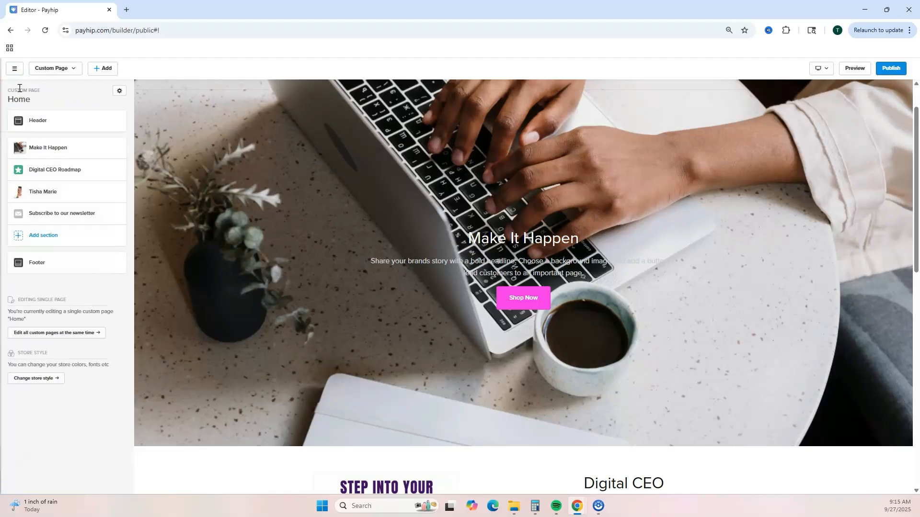
Step: Open the Footer section, set Show social icons to Yes, save it, and go back to the Home sections
scroll(345, 273, "down", 4)
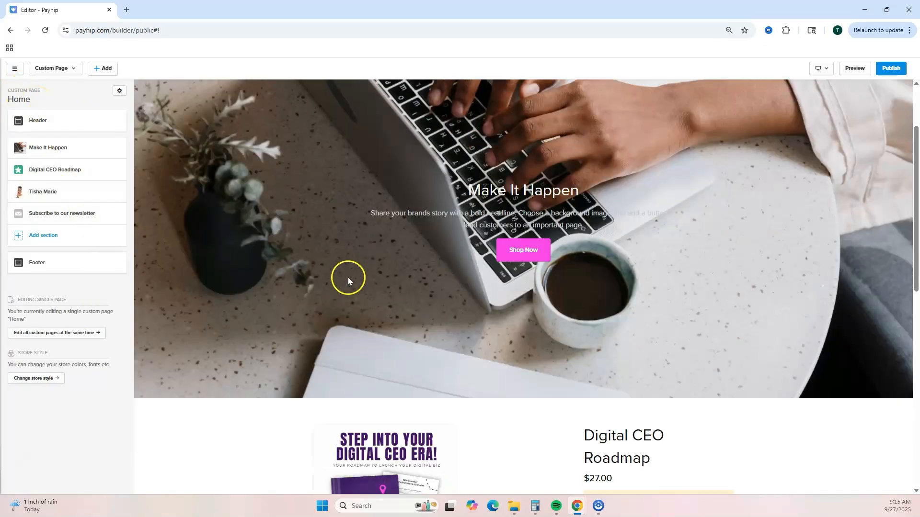
scroll(323, 281, "down", 7)
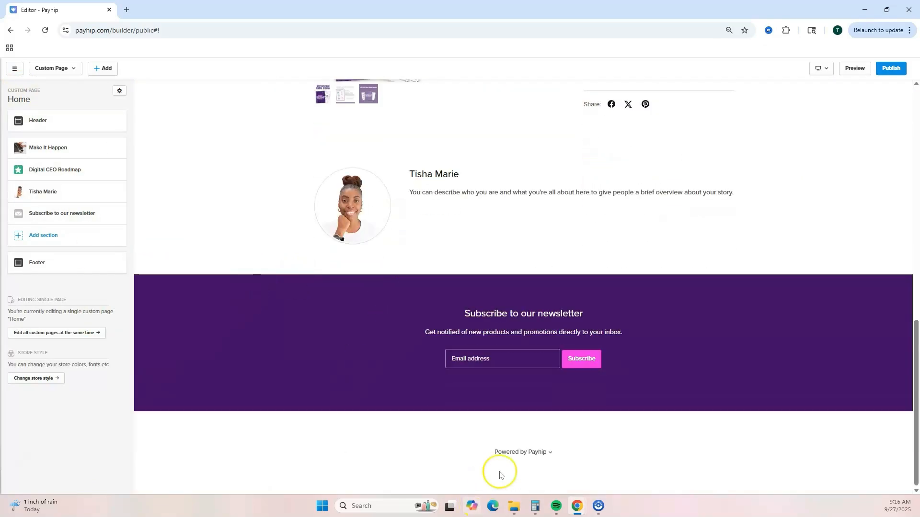
left_click(33, 266)
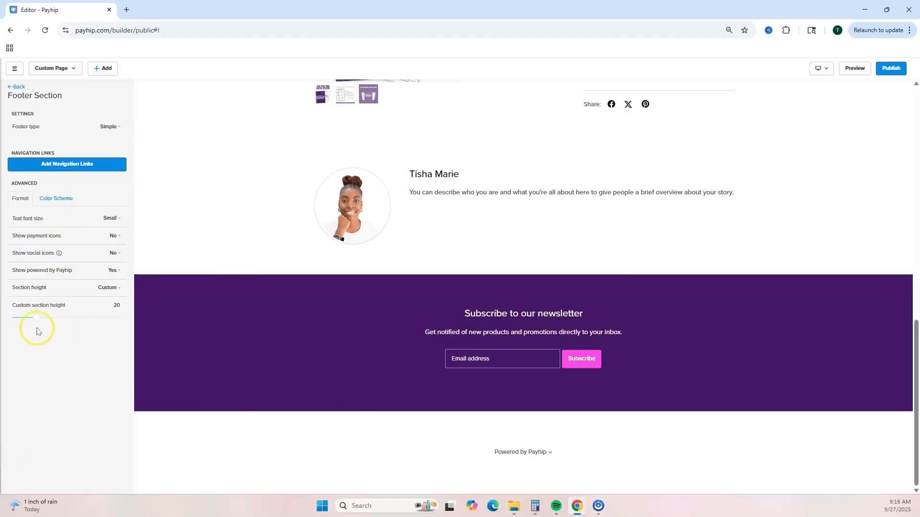
left_click(120, 254)
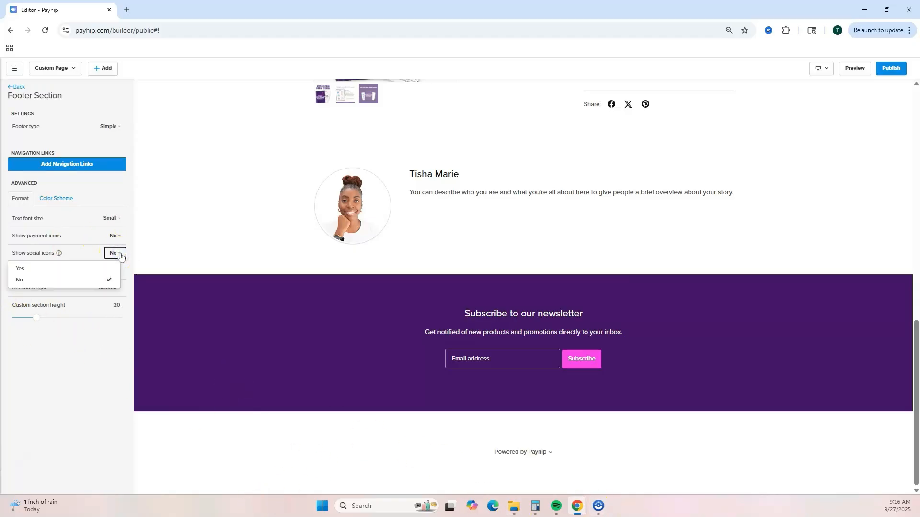
left_click(48, 268)
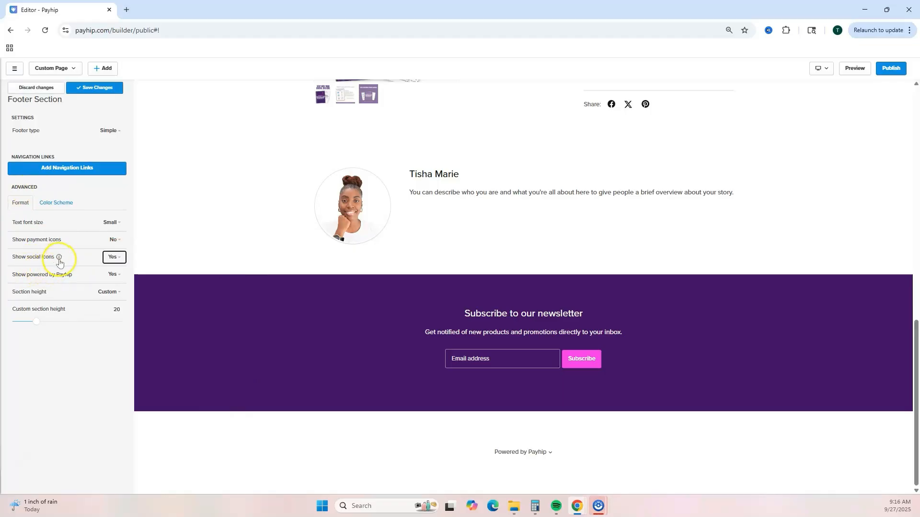
mouse_move(59, 261)
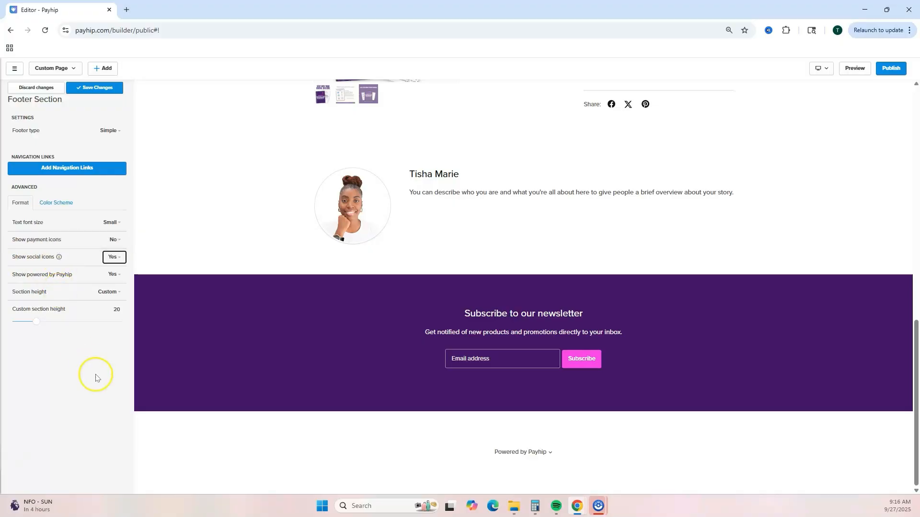
left_click(88, 91)
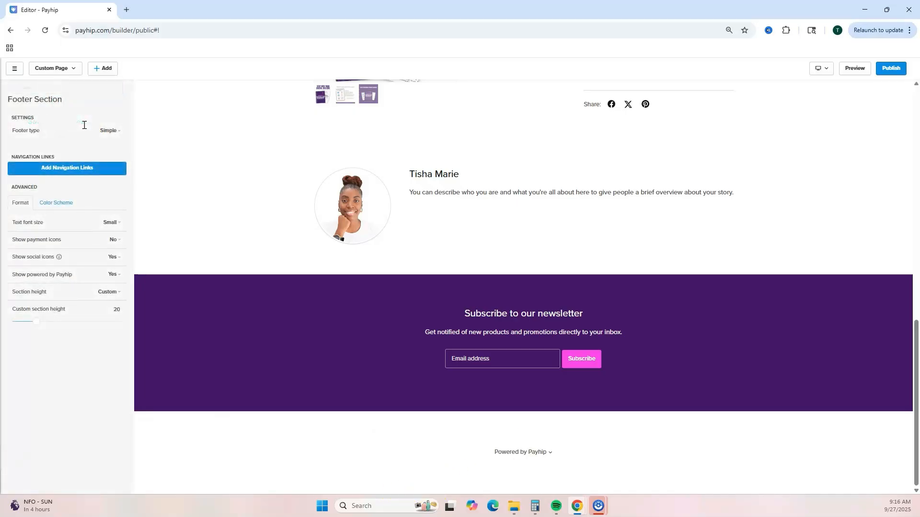
left_click(17, 87)
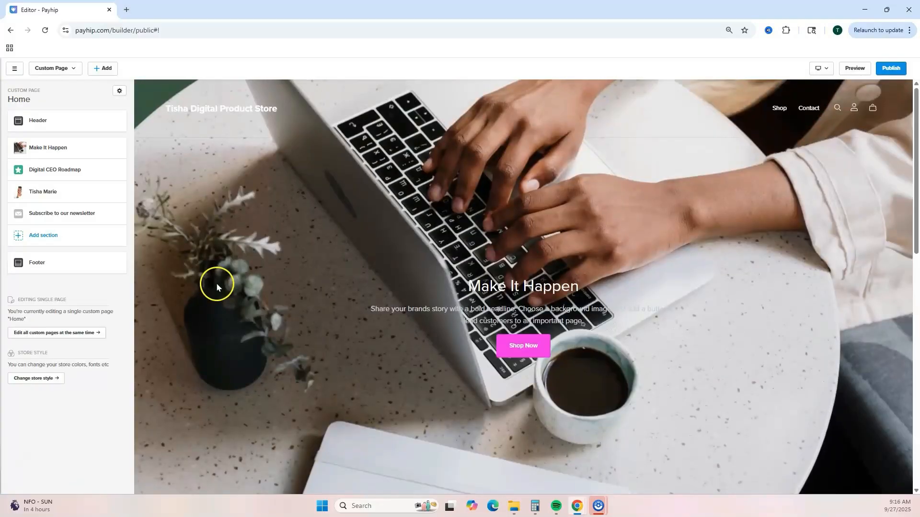
Step: Examine the Header section's logo, store title and navigation link settings
left_click(42, 121)
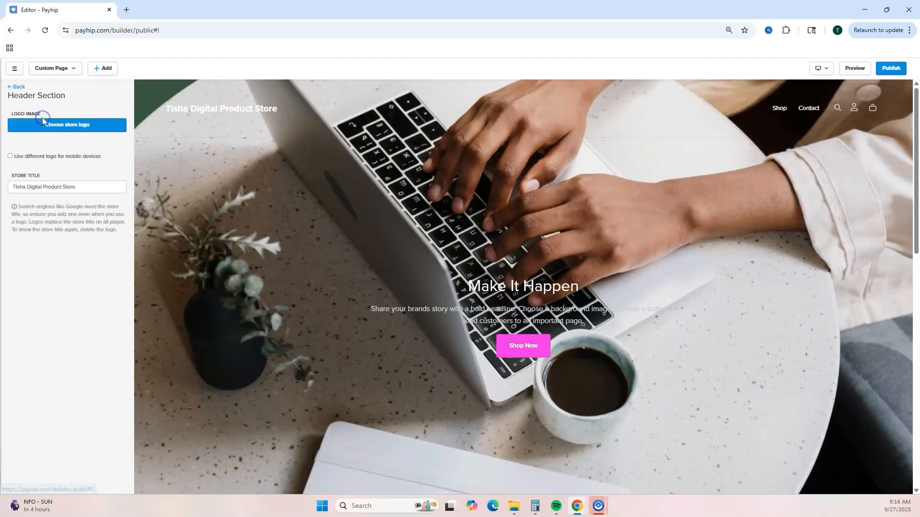
left_click(87, 129)
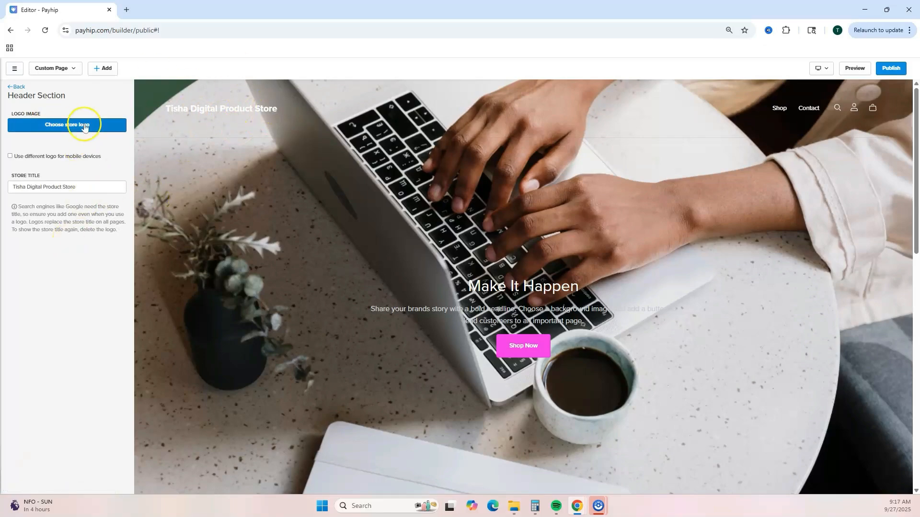
left_click(16, 86)
left_click(43, 136)
left_click(52, 125)
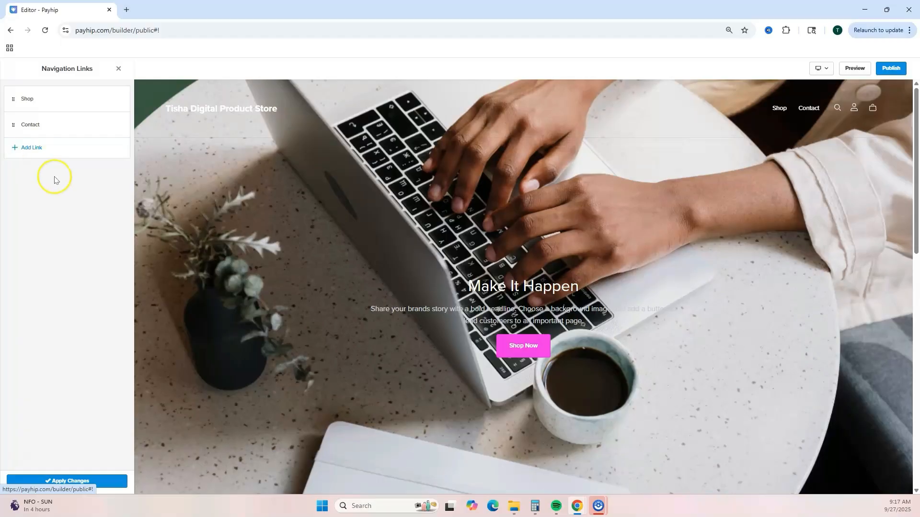
left_click(119, 69)
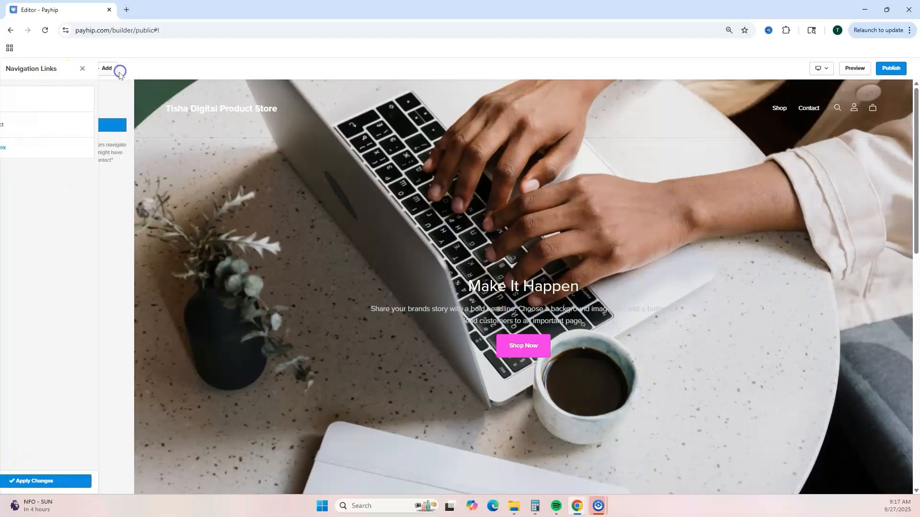
left_click(41, 154)
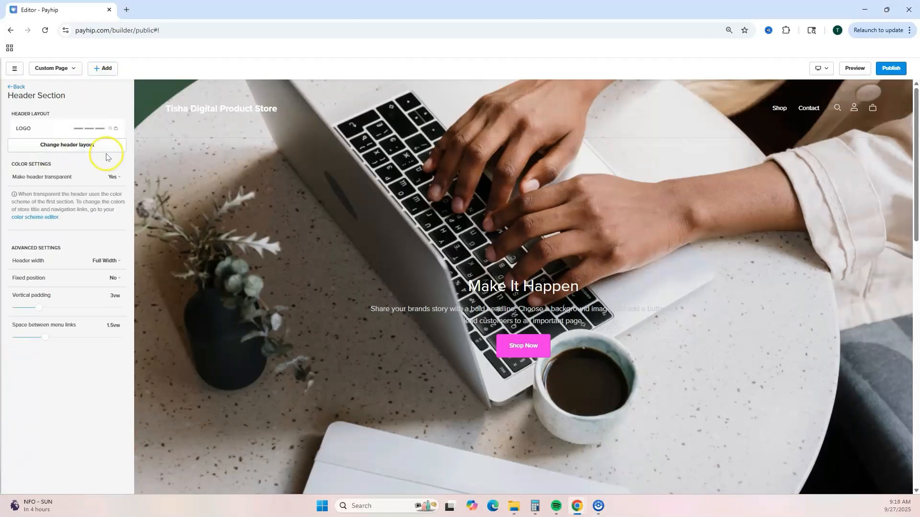
Step: Preview each header layout option, close the layout list on the original layout, and save the Header section
left_click(86, 150)
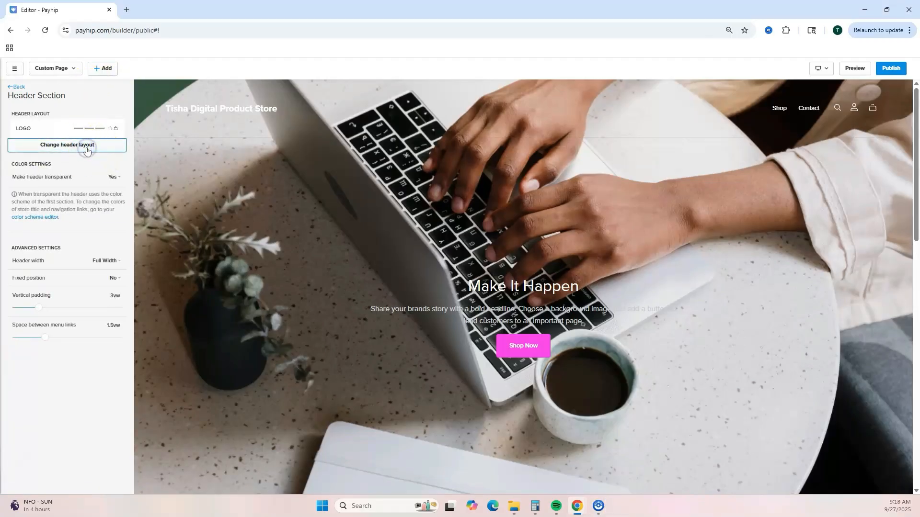
left_click(39, 136)
left_click(55, 171)
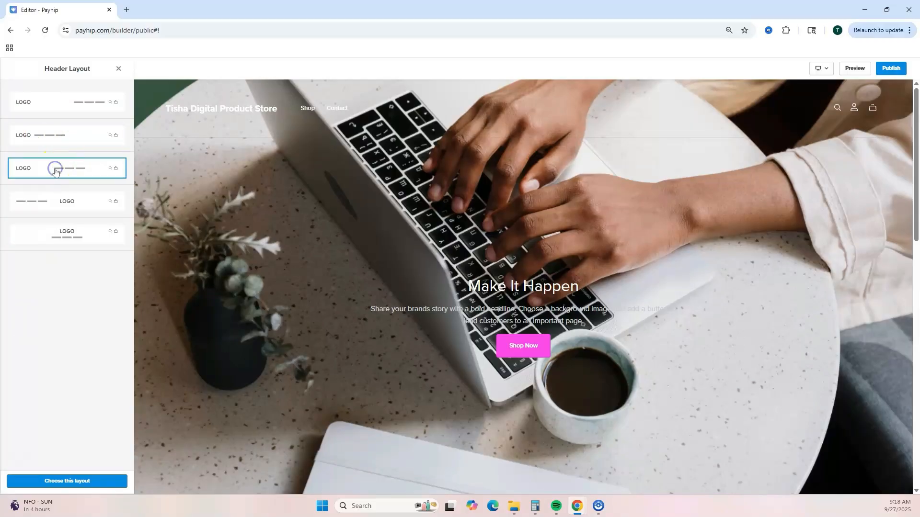
left_click(56, 202)
left_click(56, 234)
left_click(45, 105)
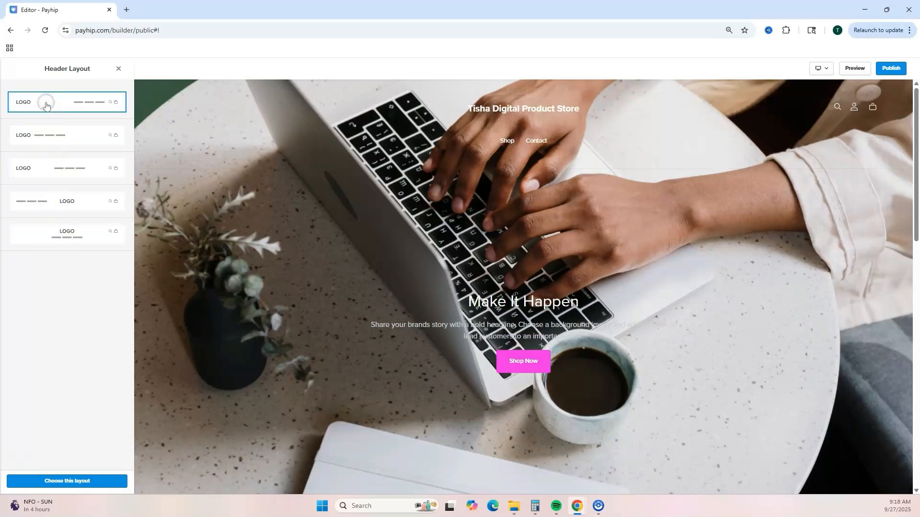
left_click(118, 68)
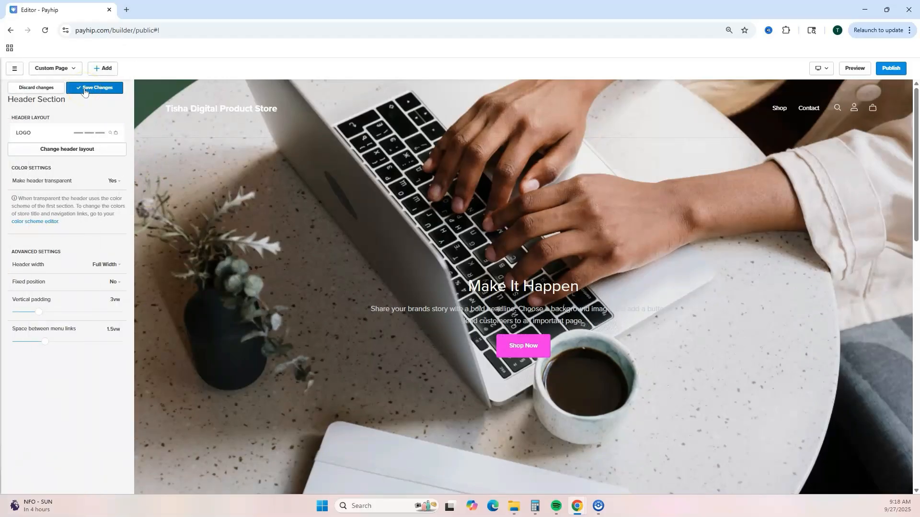
left_click(85, 91)
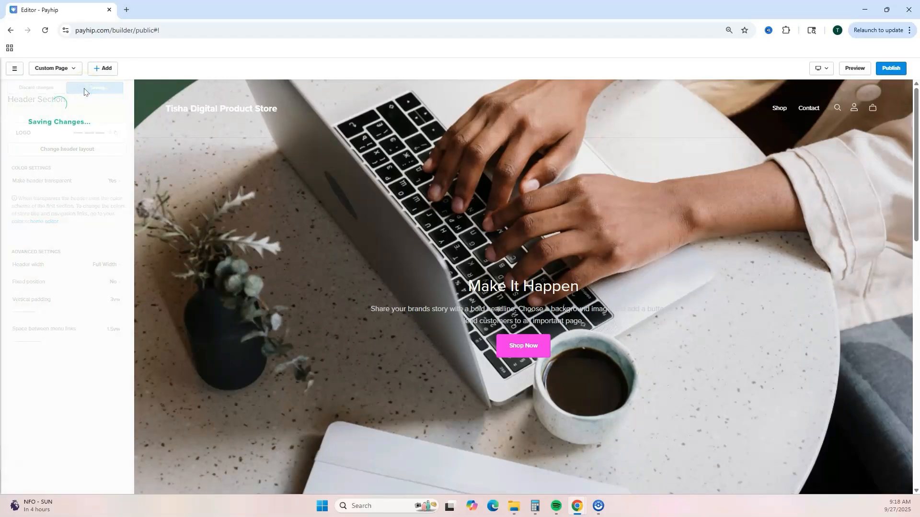
Step: Add the Make It Happen section to the section library and acknowledge the confirmation
scroll(405, 154, "down", 5)
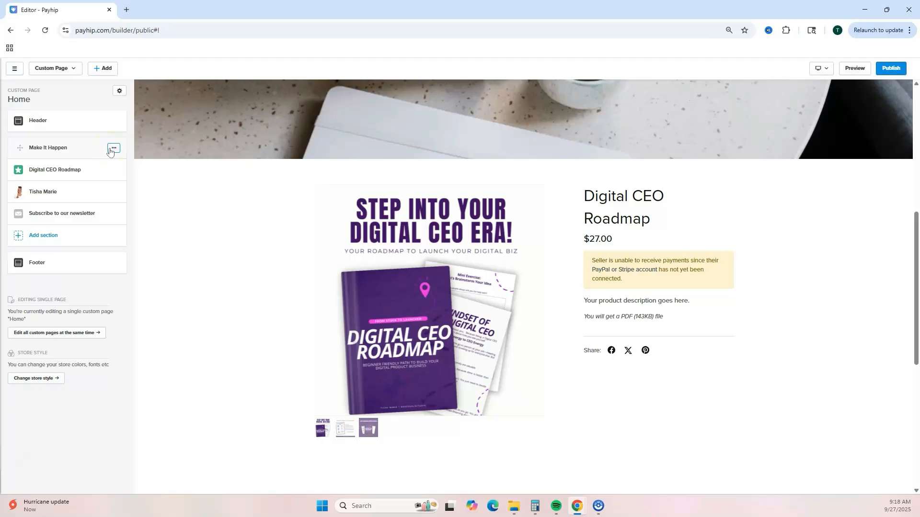
left_click(113, 149)
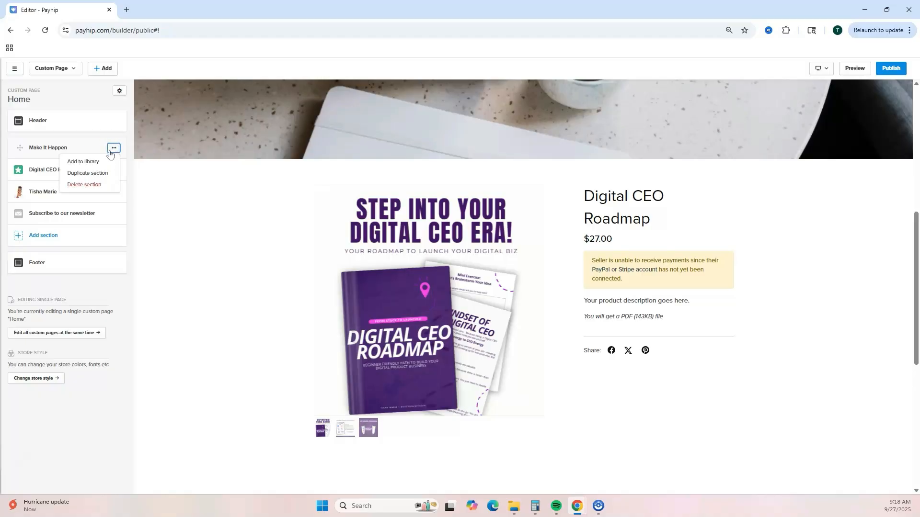
left_click(101, 162)
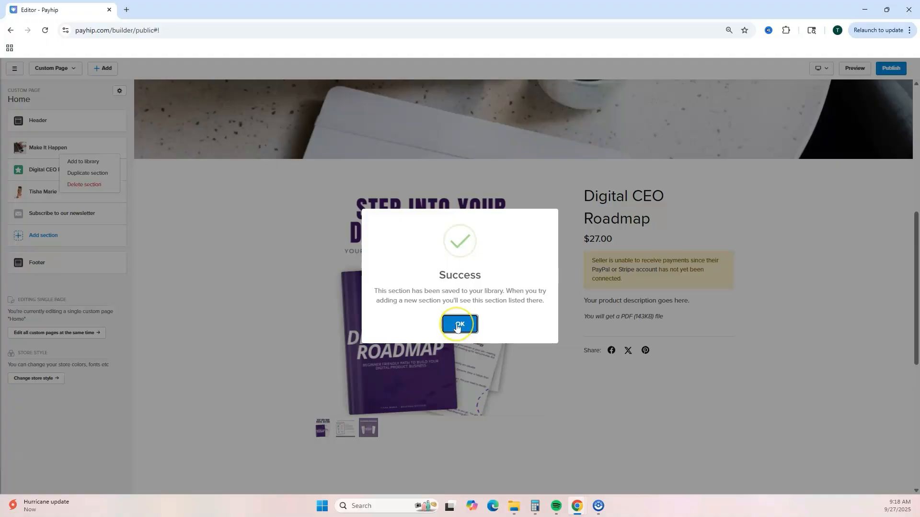
left_click(457, 326)
left_click(113, 169)
left_click(107, 197)
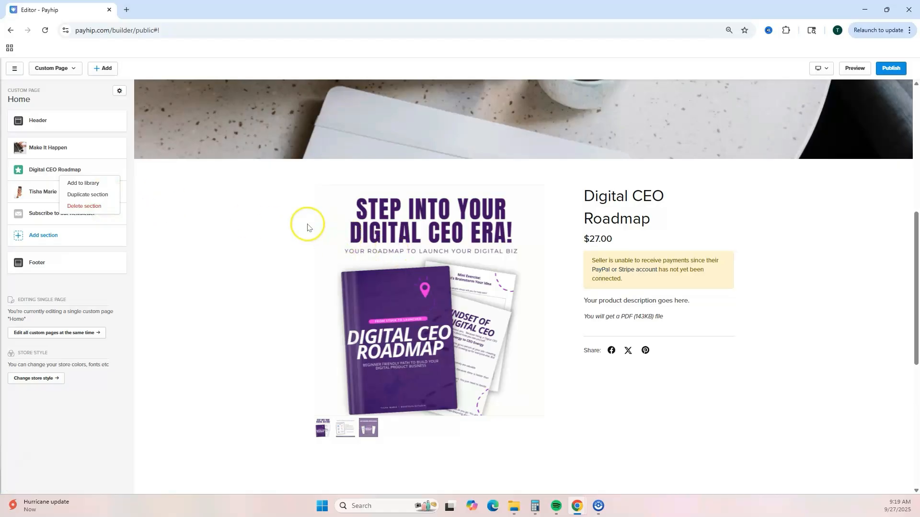
left_click(89, 473)
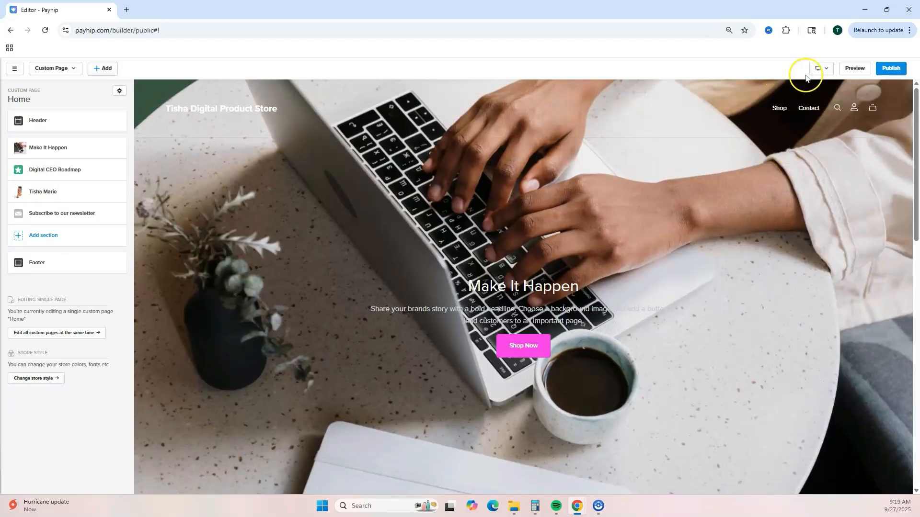
Step: Switch the editor preview to mobile and scroll through the Home page layout
left_click(824, 69)
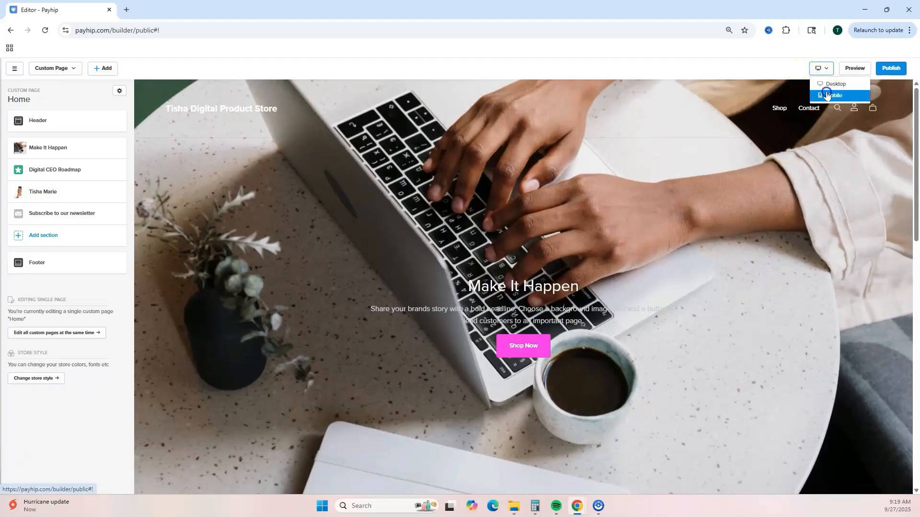
left_click(832, 95)
scroll(597, 224, "down", 1)
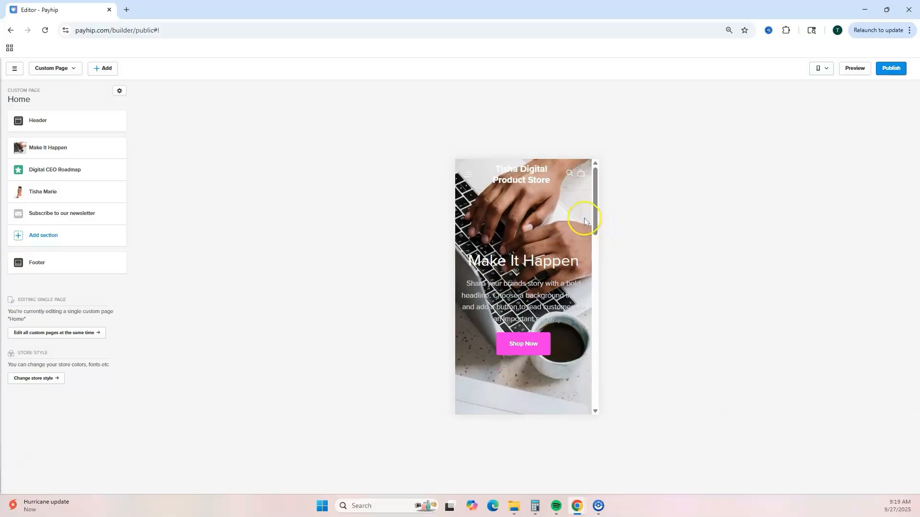
scroll(584, 221, "down", 8)
scroll(585, 221, "down", 10)
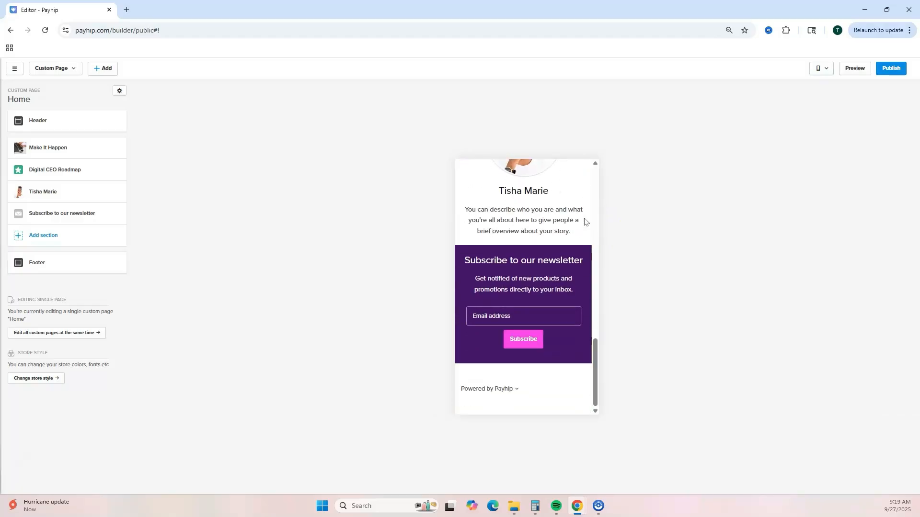
scroll(585, 221, "up", 15)
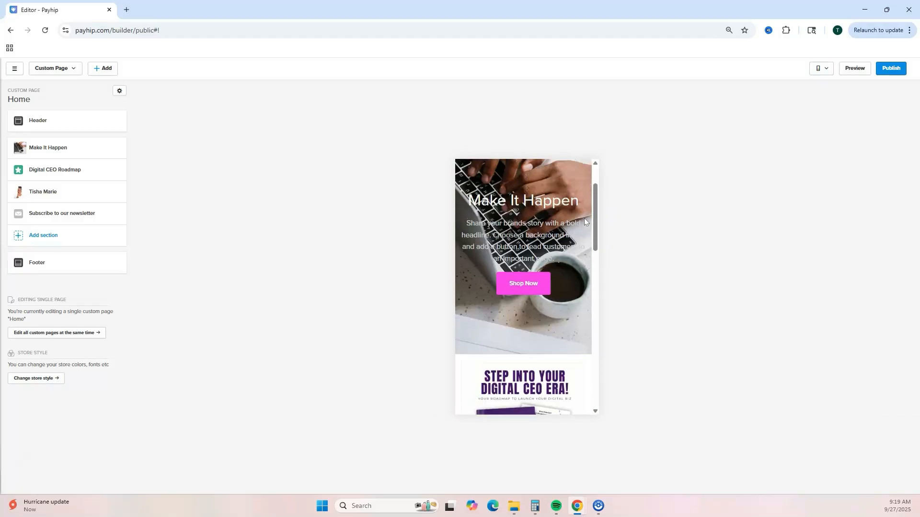
scroll(585, 217, "up", 2)
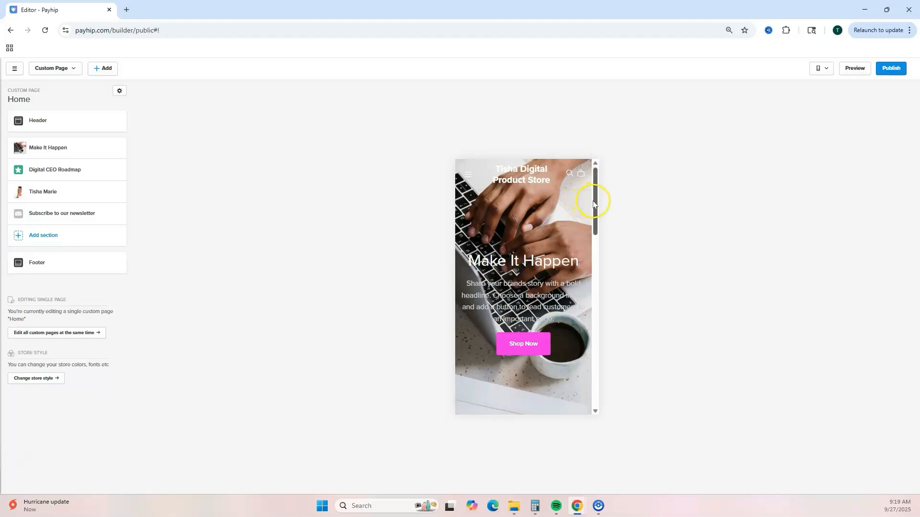
left_click_drag(594, 203, 618, 206)
scroll(309, 202, "up", 3)
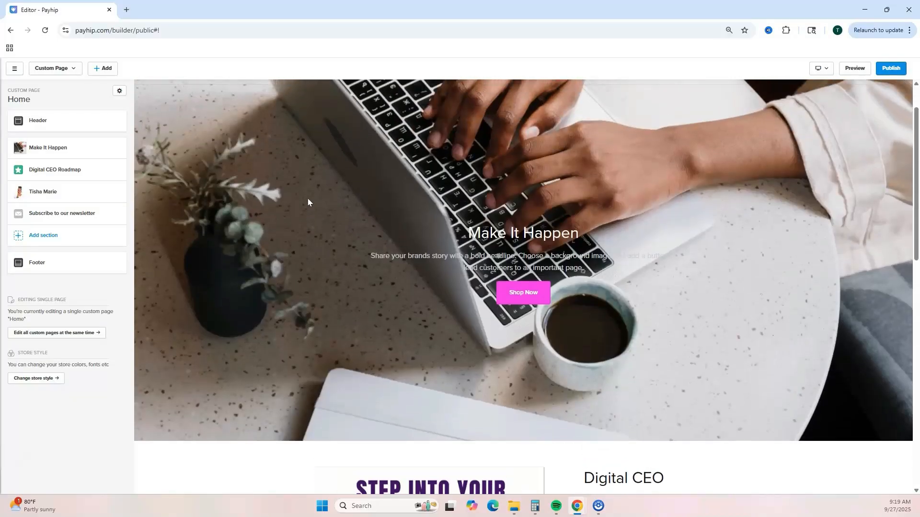
Step: Set the Home custom page as the store's homepage and acknowledge the confirmation
scroll(307, 202, "up", 1)
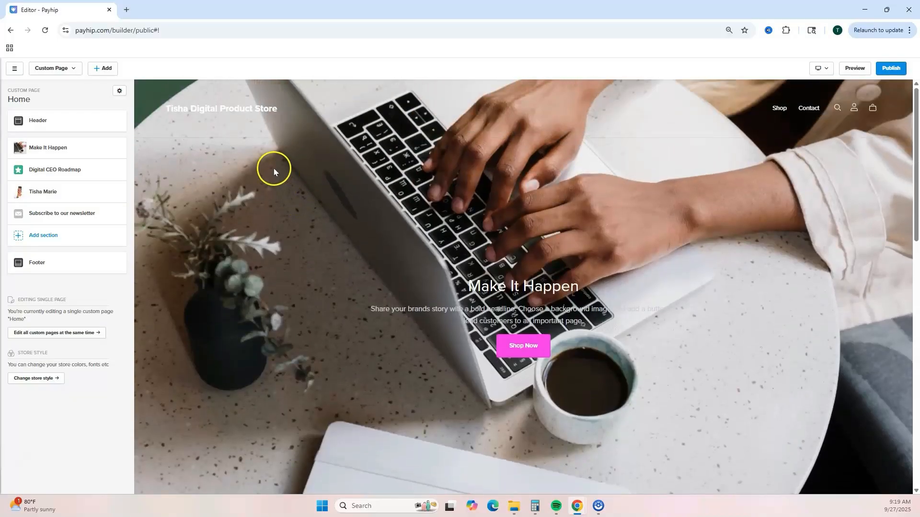
left_click(120, 96)
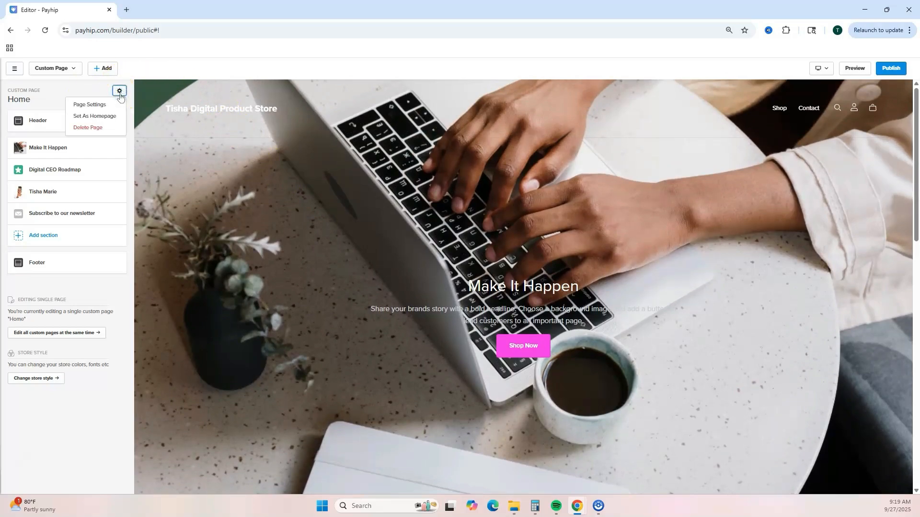
left_click(107, 118)
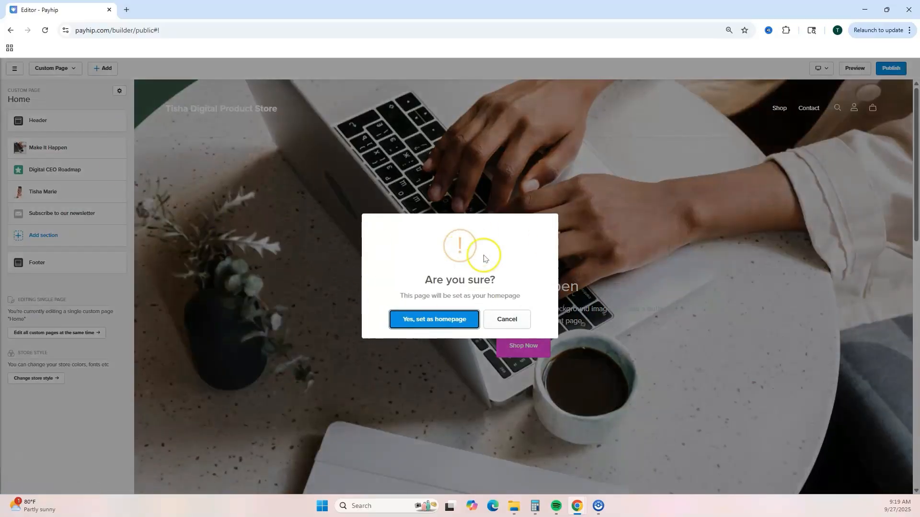
left_click(428, 320)
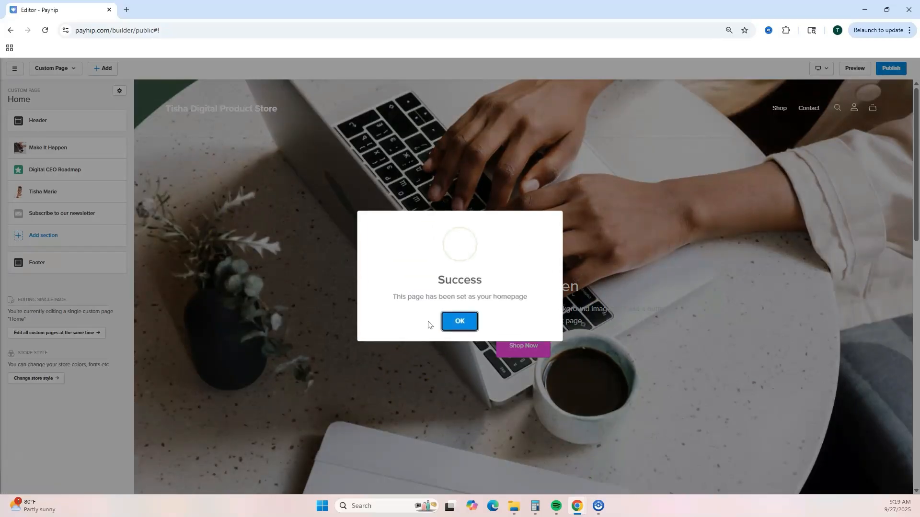
left_click(451, 324)
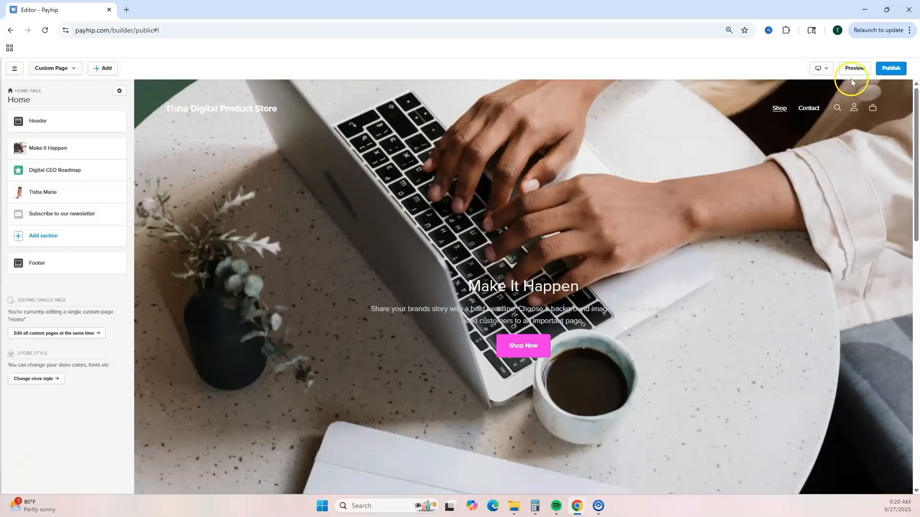
Step: Open the store preview in a new tab and close it again
left_click(852, 70)
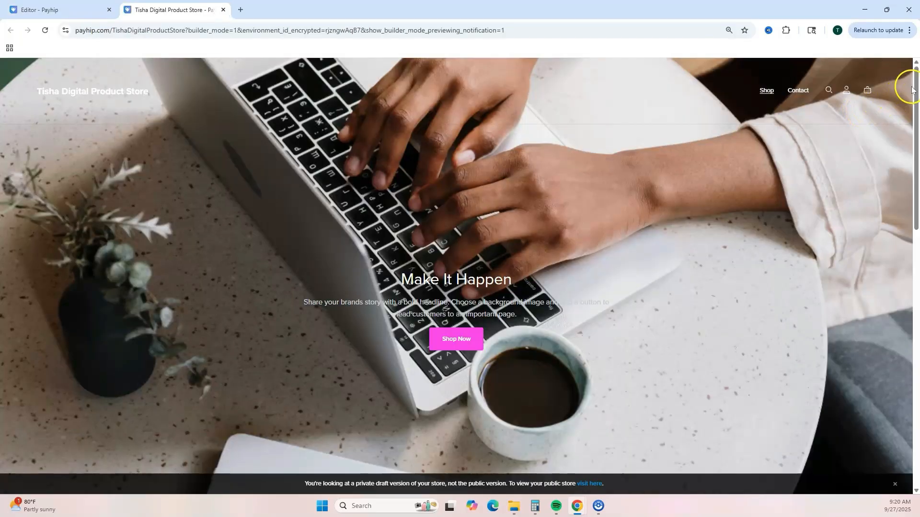
mouse_move(911, 89)
left_mouse_down()
mouse_move(911, 366)
mouse_move(916, 88)
left_mouse_up()
left_click(223, 9)
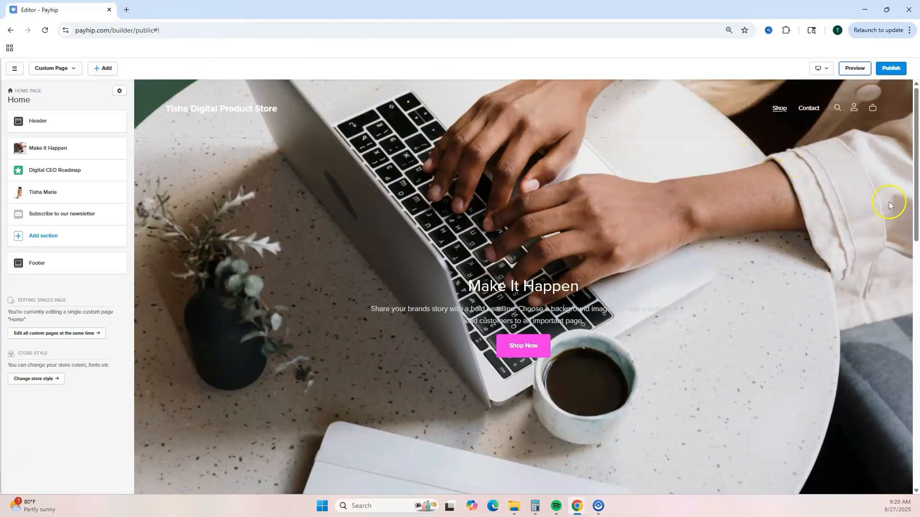
Step: Publish the store's changes and open the live storefront
left_click(893, 70)
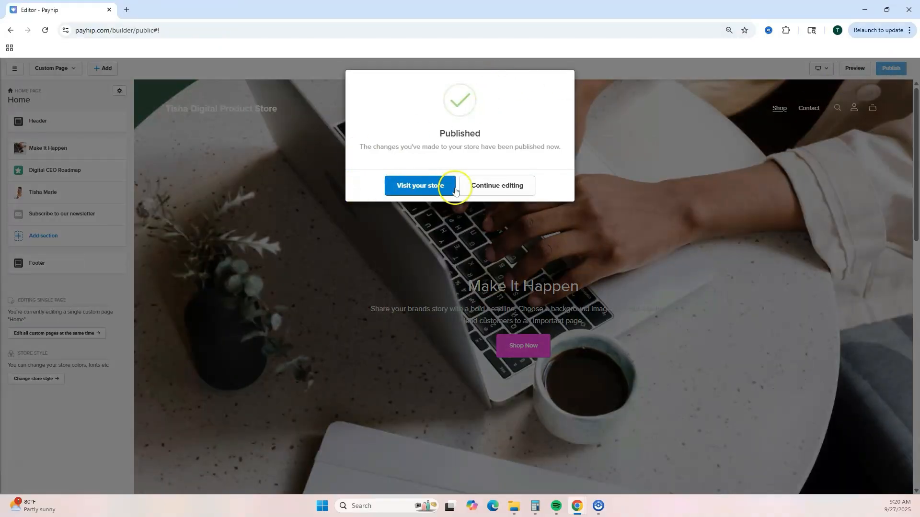
left_click(393, 186)
Step: Scroll through the live storefront, close its tab, and return to editing the Home page
scroll(560, 252, "down", 15)
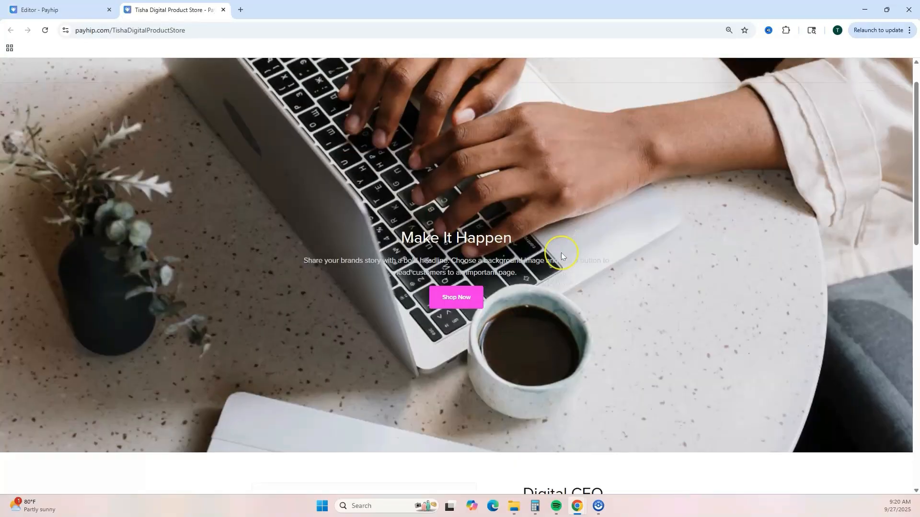
scroll(485, 211, "up", 5)
left_click(223, 10)
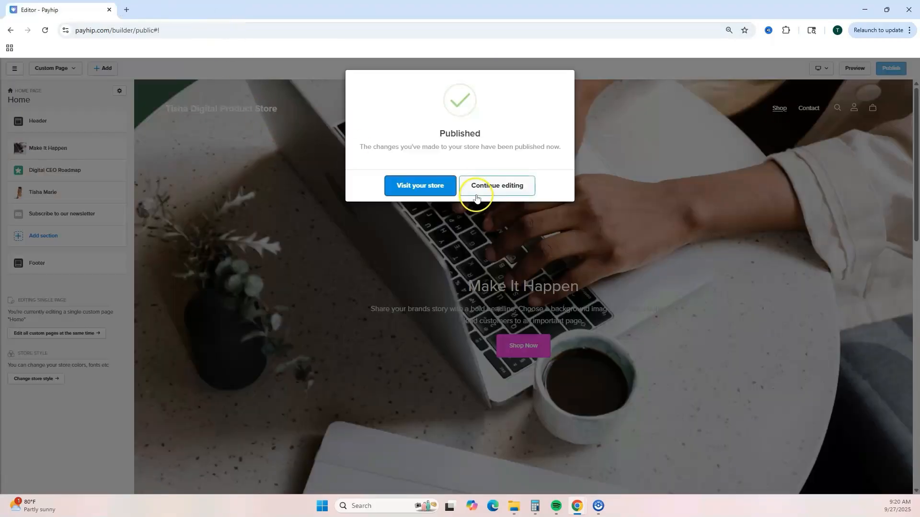
left_click(477, 192)
scroll(543, 350, "down", 1)
scroll(543, 351, "down", 5)
scroll(540, 354, "up", 6)
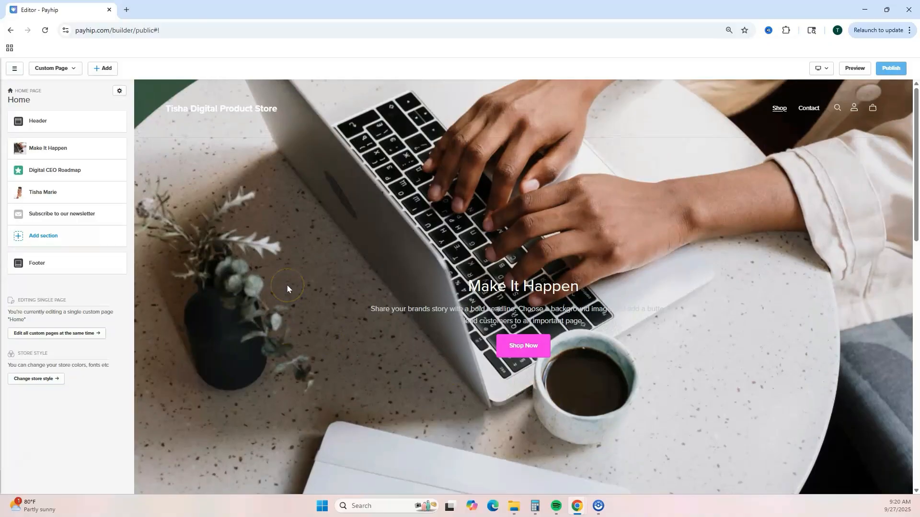